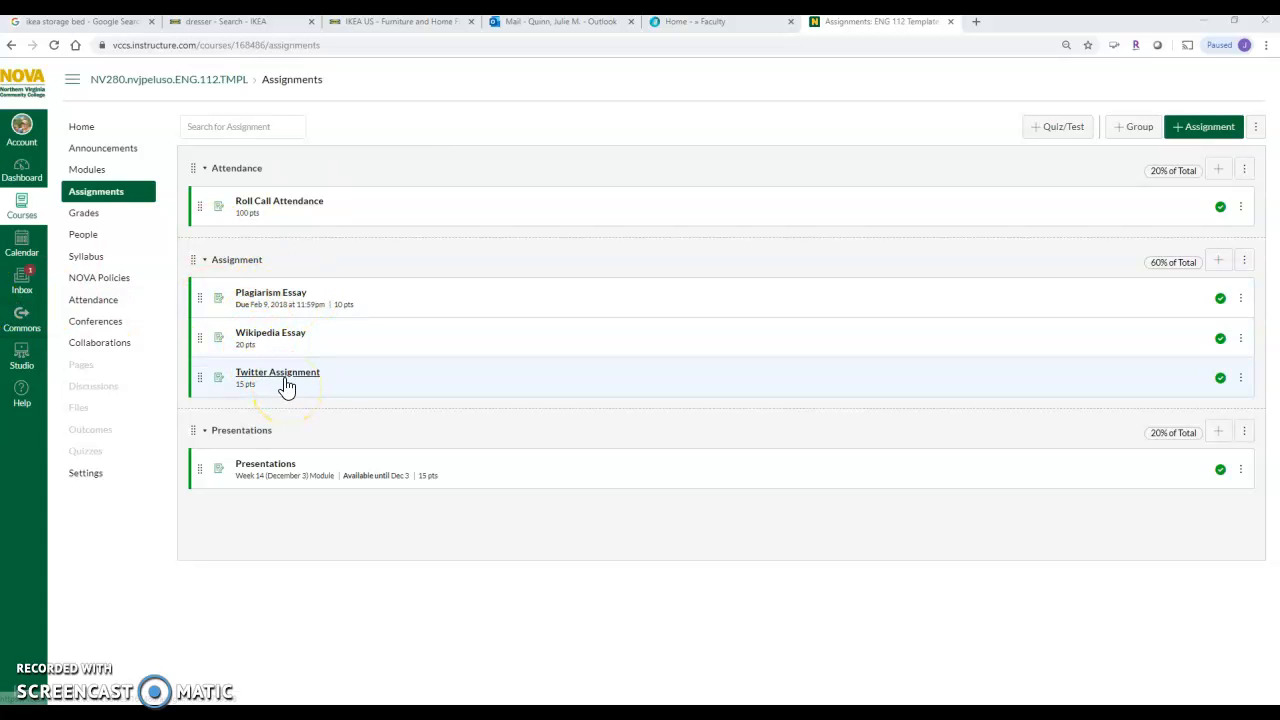
# Edit the Plagiarism Essay assignment so it is worth 100 points and save it.
pyautogui.click(1241, 302)
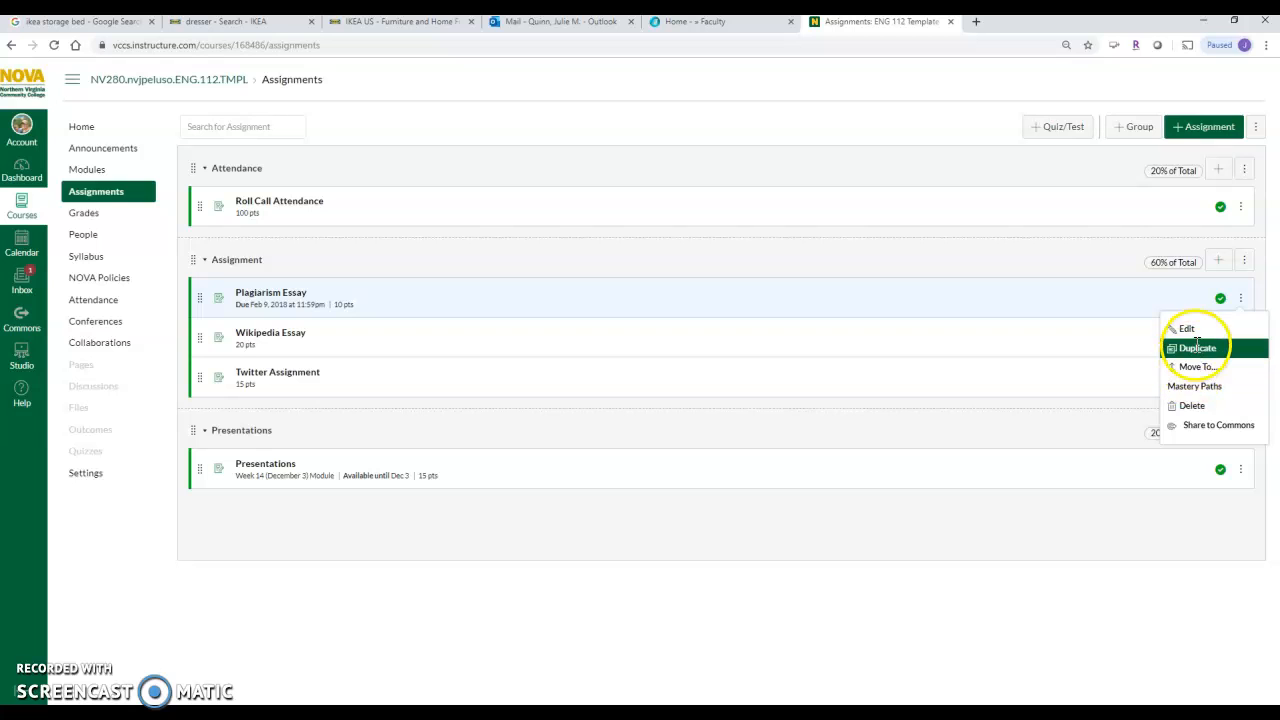
pyautogui.click(1187, 329)
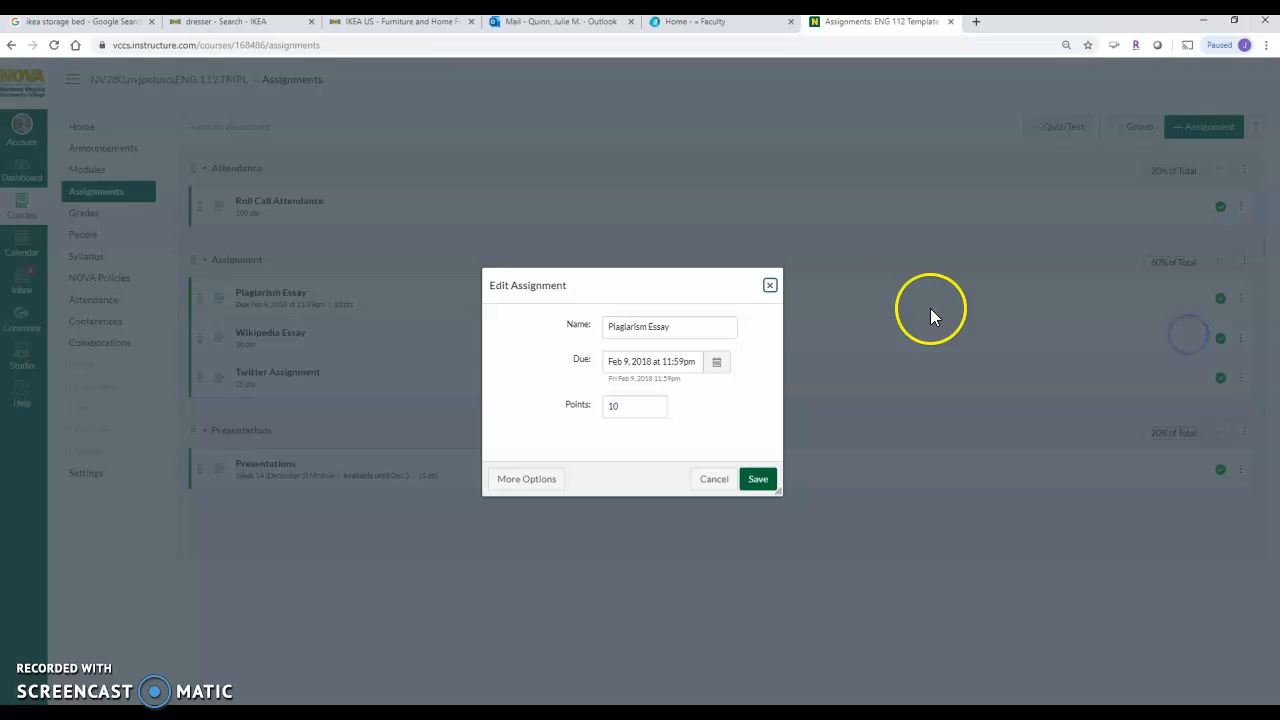
pyautogui.click(640, 405)
pyautogui.write('0')
pyautogui.click(762, 486)
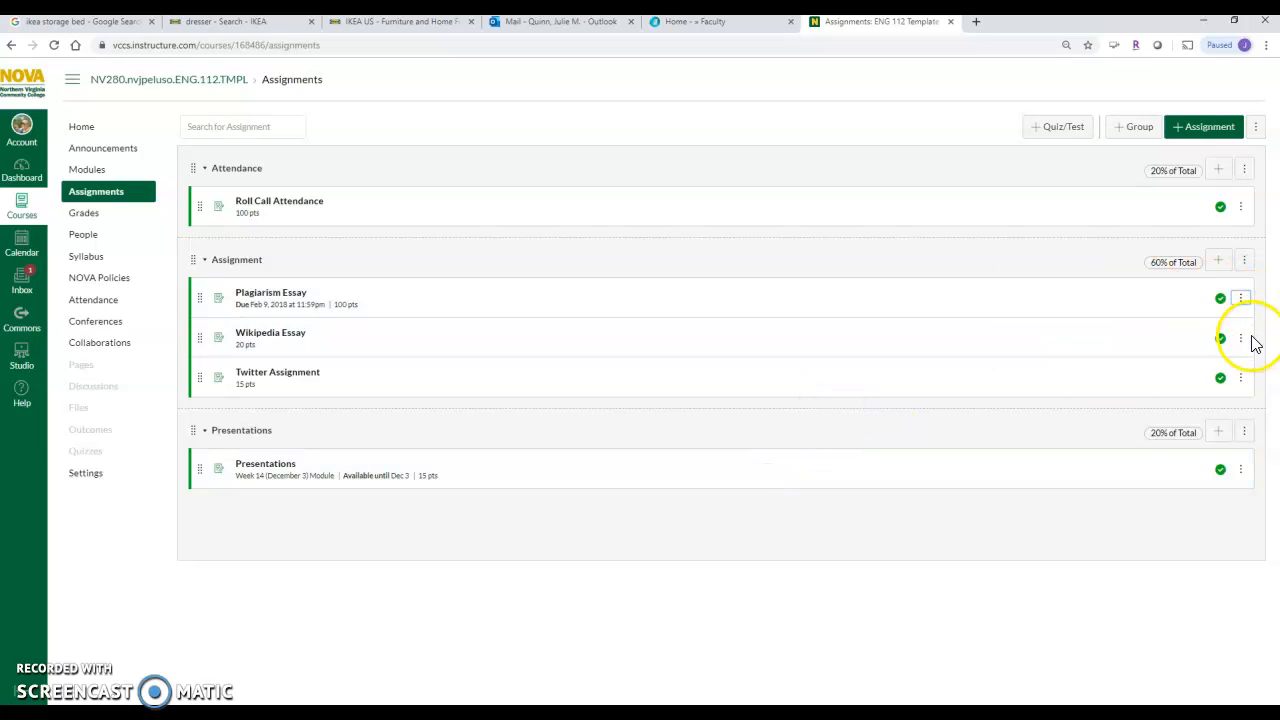
# Change the Wikipedia Essay assignment to 100 points and save it.
pyautogui.click(1240, 338)
pyautogui.click(1190, 370)
pyautogui.doubleClick(604, 396)
pyautogui.write('100')
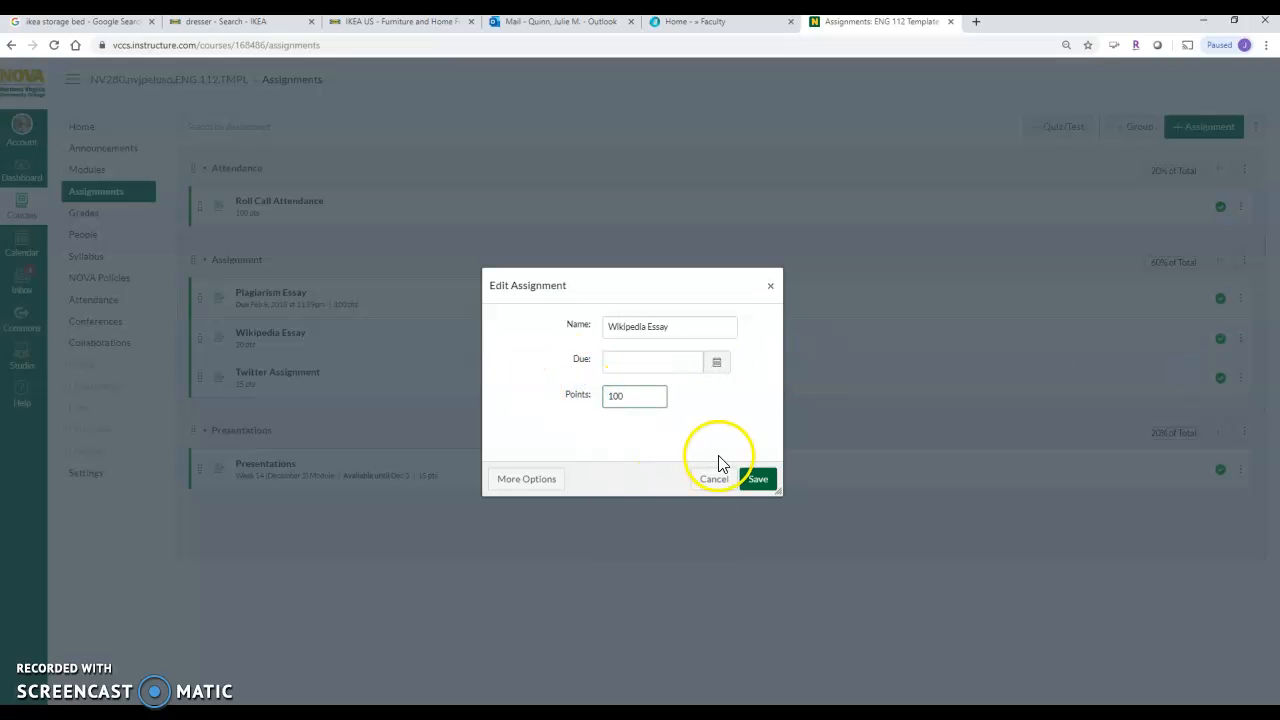
pyautogui.click(755, 479)
# Set the Twitter Assignment's point value to 100 and save the change.
pyautogui.click(1241, 378)
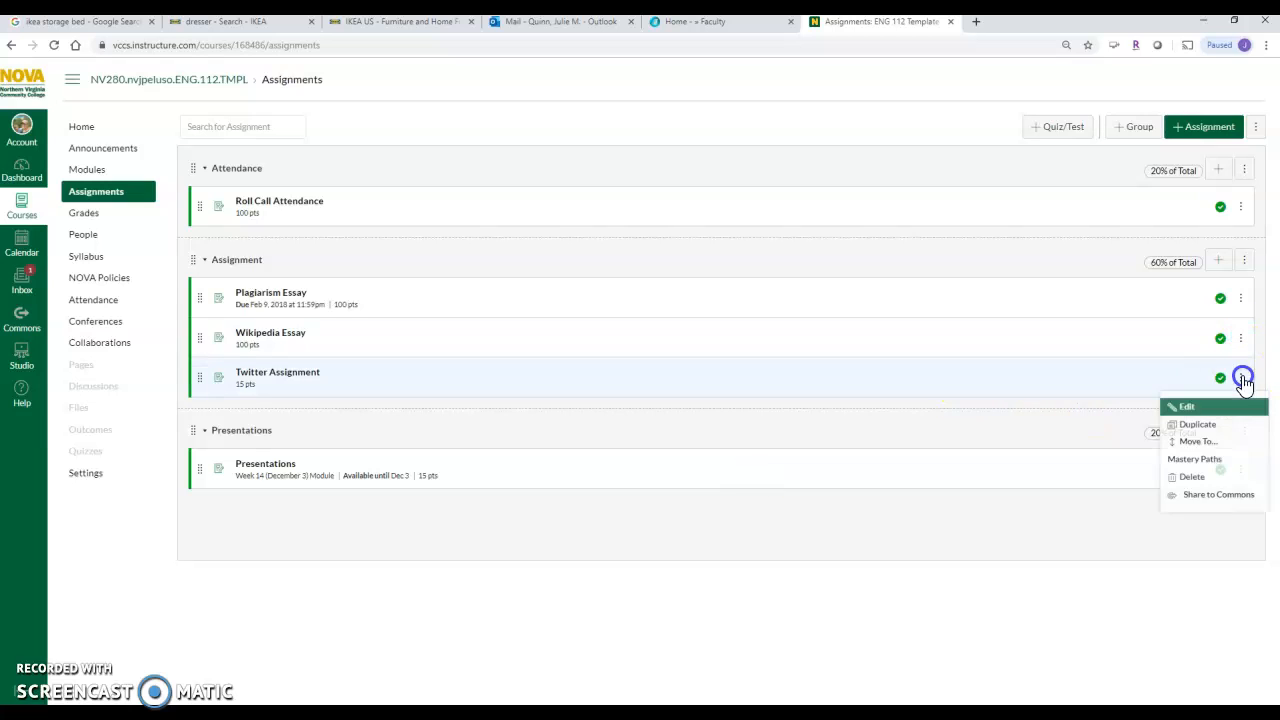
pyautogui.click(1180, 407)
pyautogui.click(642, 393)
pyautogui.moveTo(642, 393); pyautogui.dragTo(586, 393)
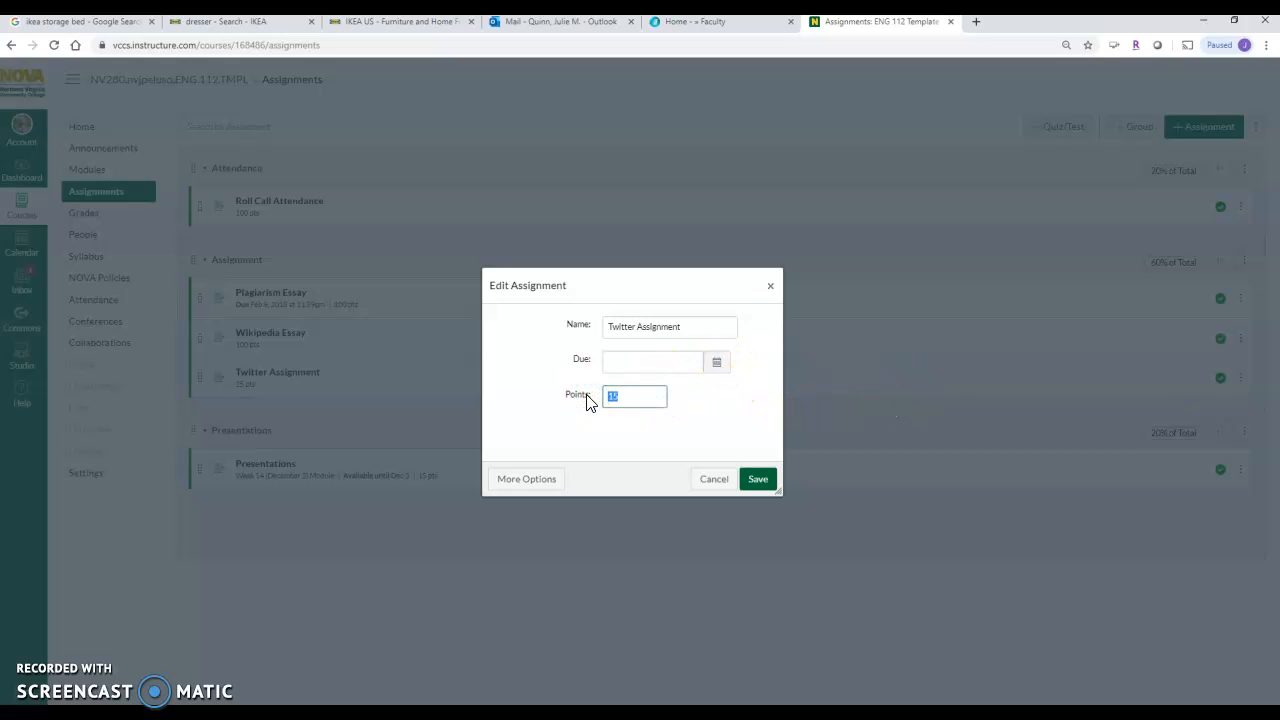
pyautogui.write('100')
pyautogui.click(760, 480)
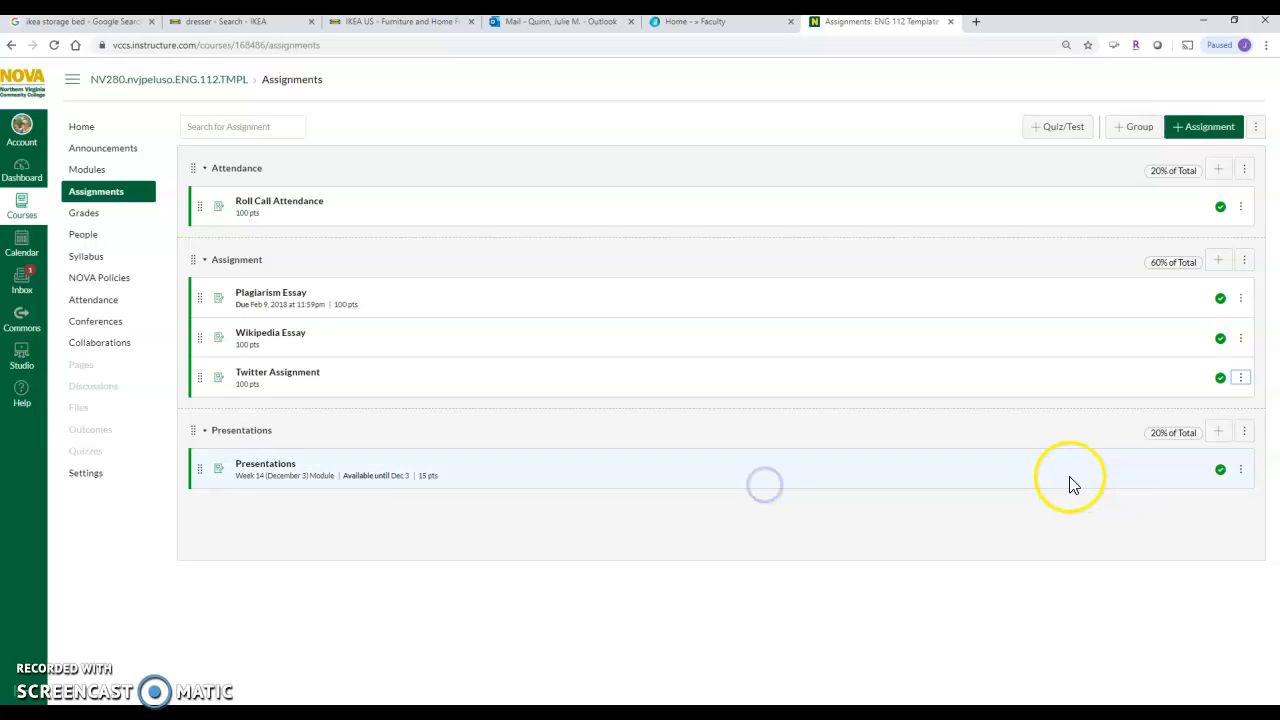
# Set the Presentations group's weight to 100% of the total grade and save it.
pyautogui.click(1249, 436)
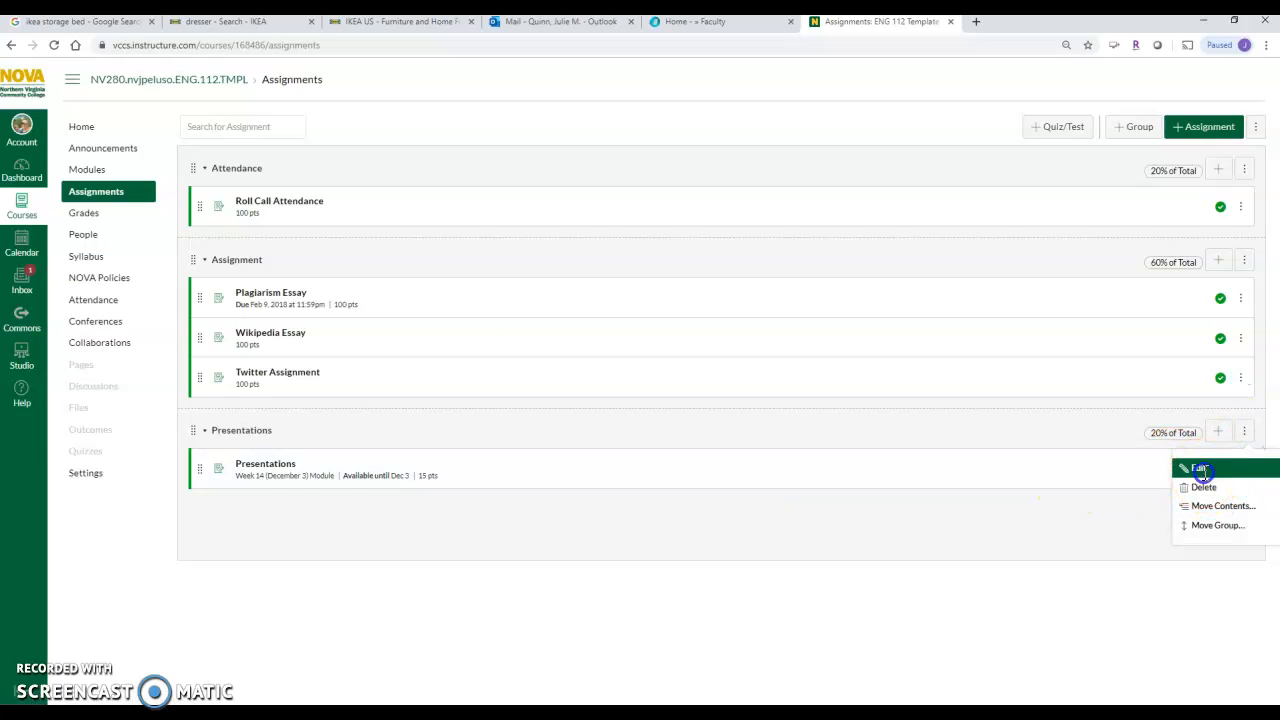
pyautogui.click(1199, 467)
pyautogui.doubleClick(583, 325)
pyautogui.write('100')
pyautogui.click(788, 516)
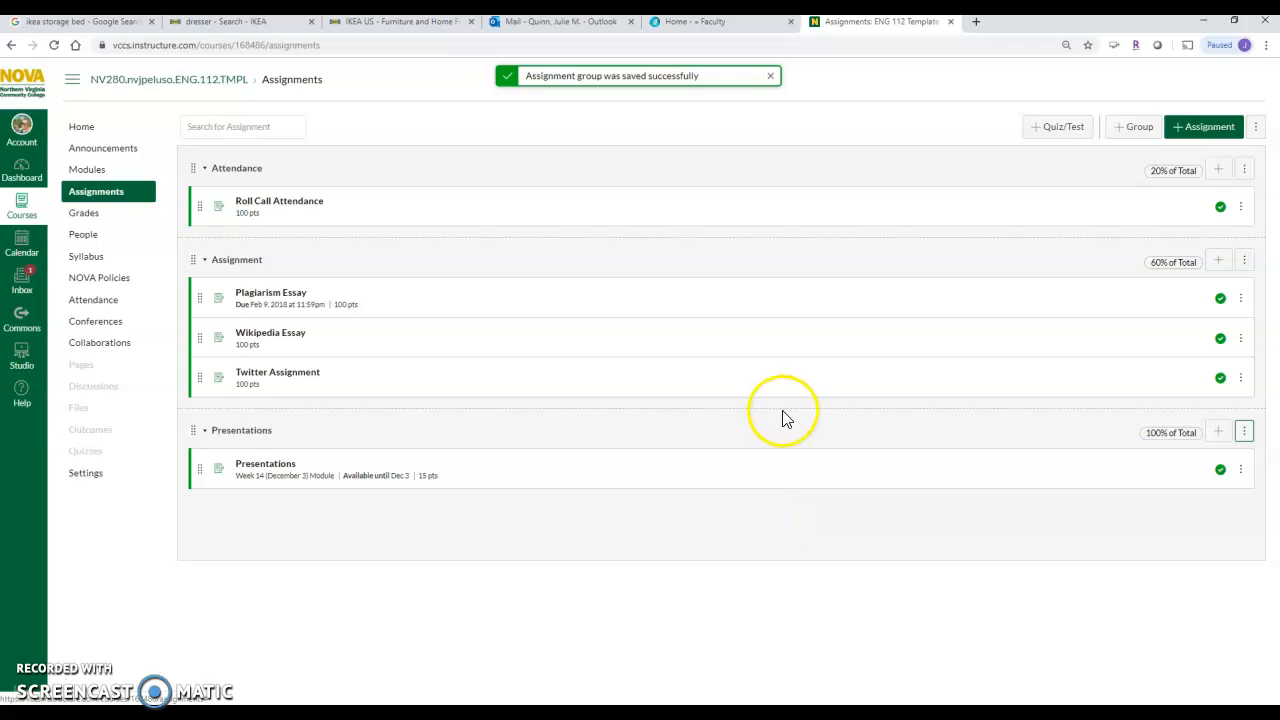
# Set the Presentations group's weight to 20% of the total grade and save it.
pyautogui.click(1244, 431)
pyautogui.click(1199, 470)
pyautogui.moveTo(606, 326); pyautogui.dragTo(551, 329)
pyautogui.write('20')
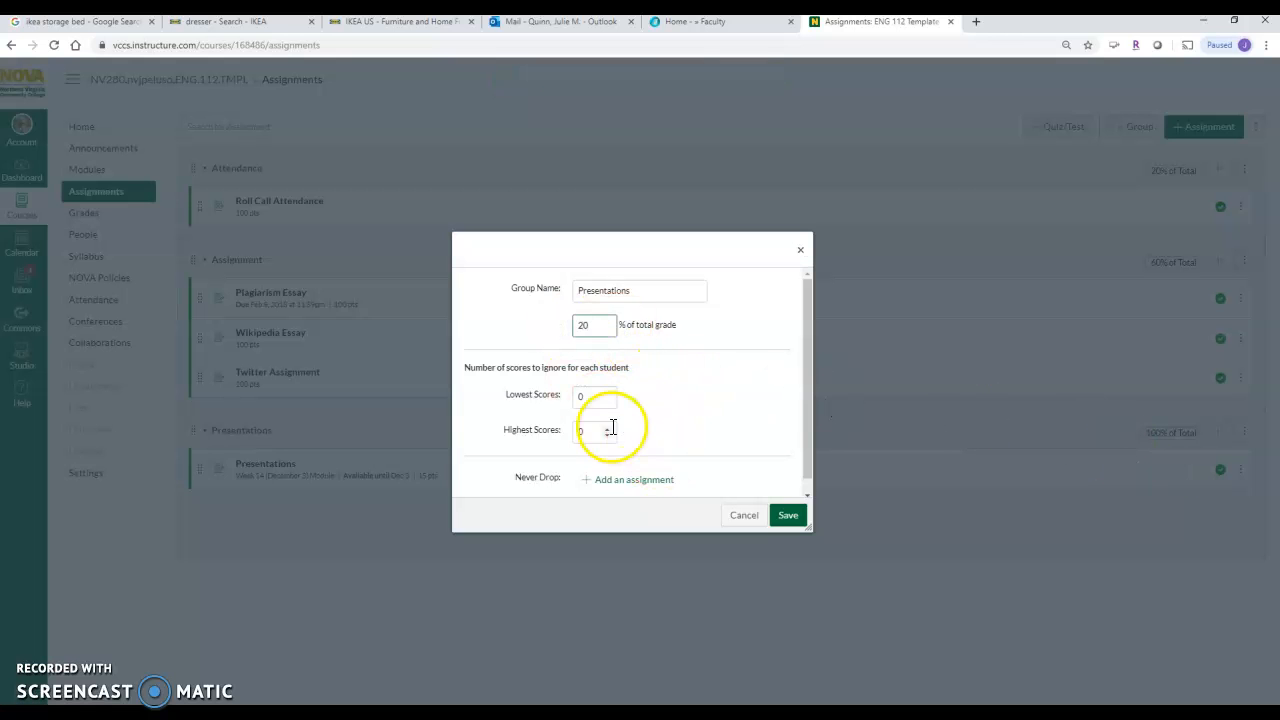
pyautogui.click(788, 516)
# Open the Presentations assignment for full editing and set its points to 100.
pyautogui.click(252, 464)
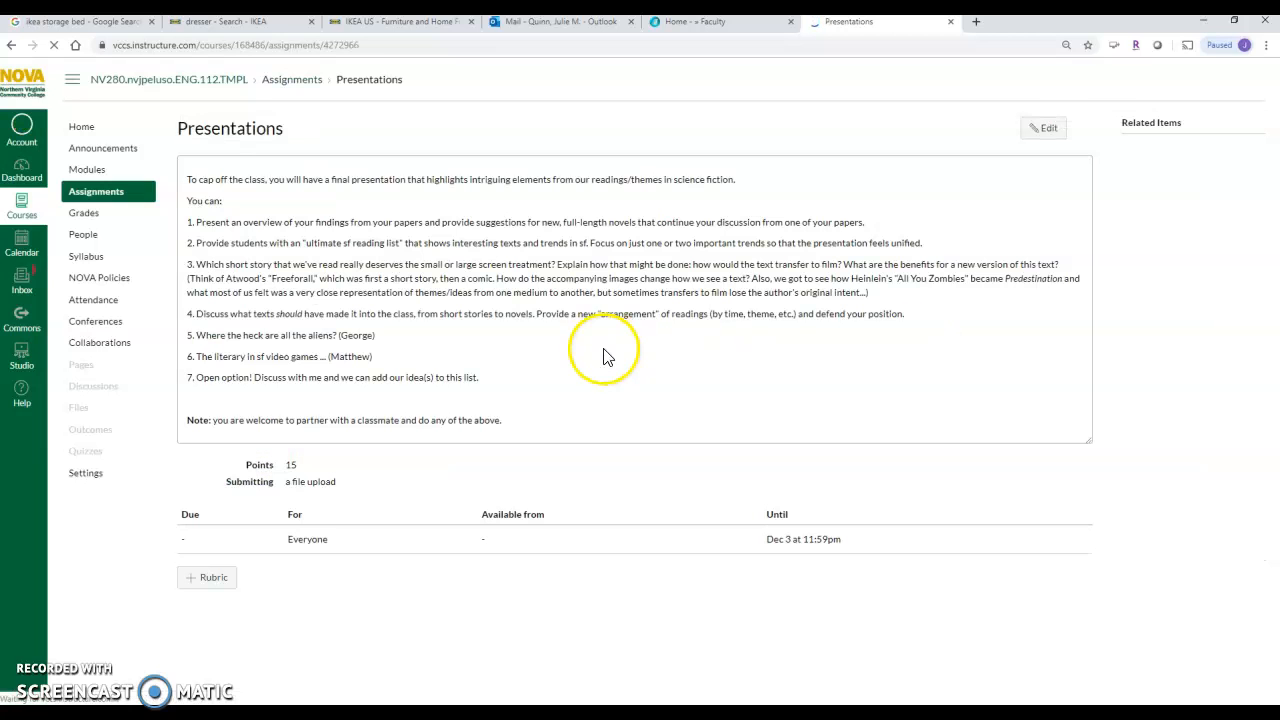
pyautogui.click(1045, 128)
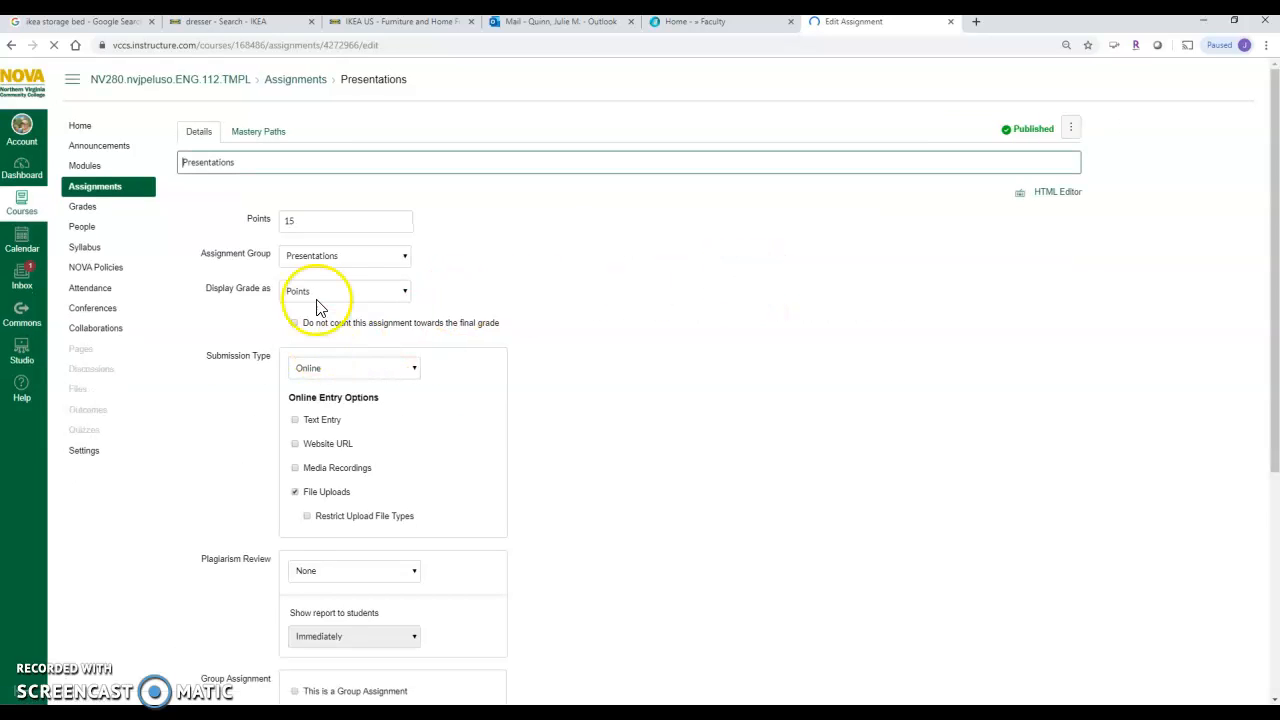
pyautogui.click(258, 466)
pyautogui.press('BackSpace')
pyautogui.write('00')
pyautogui.click(605, 455)
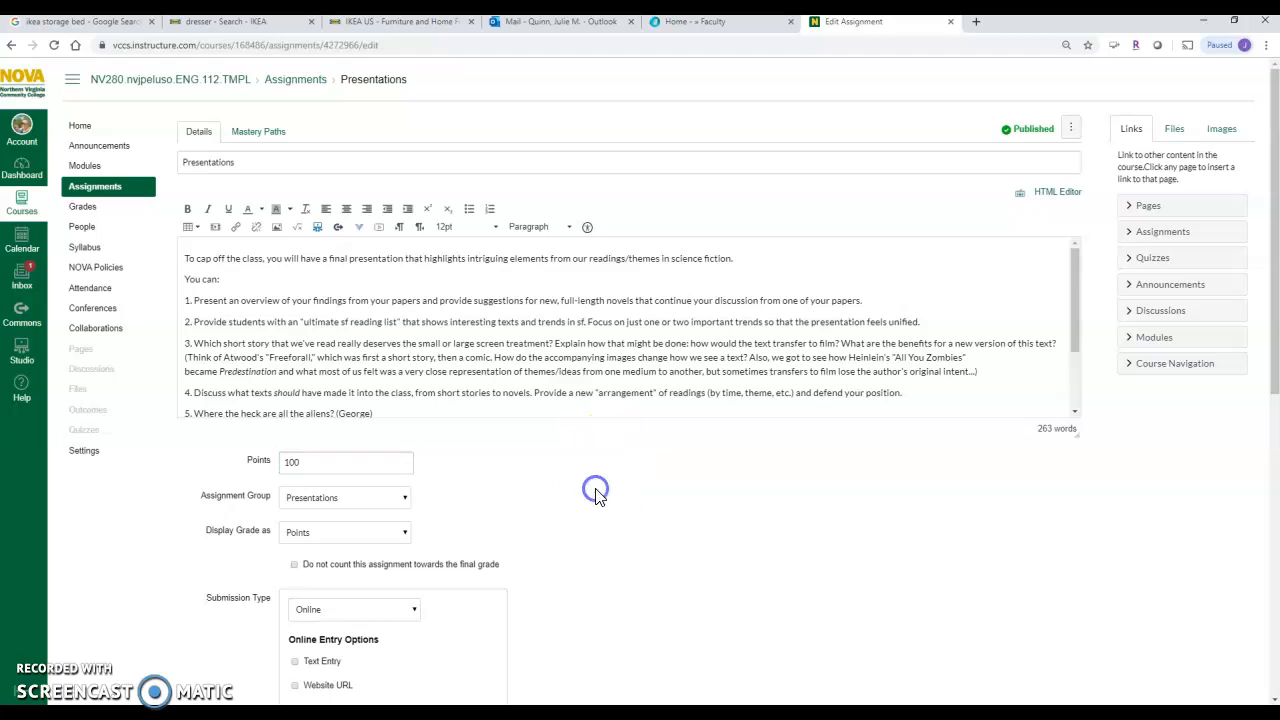
pyautogui.click(566, 496)
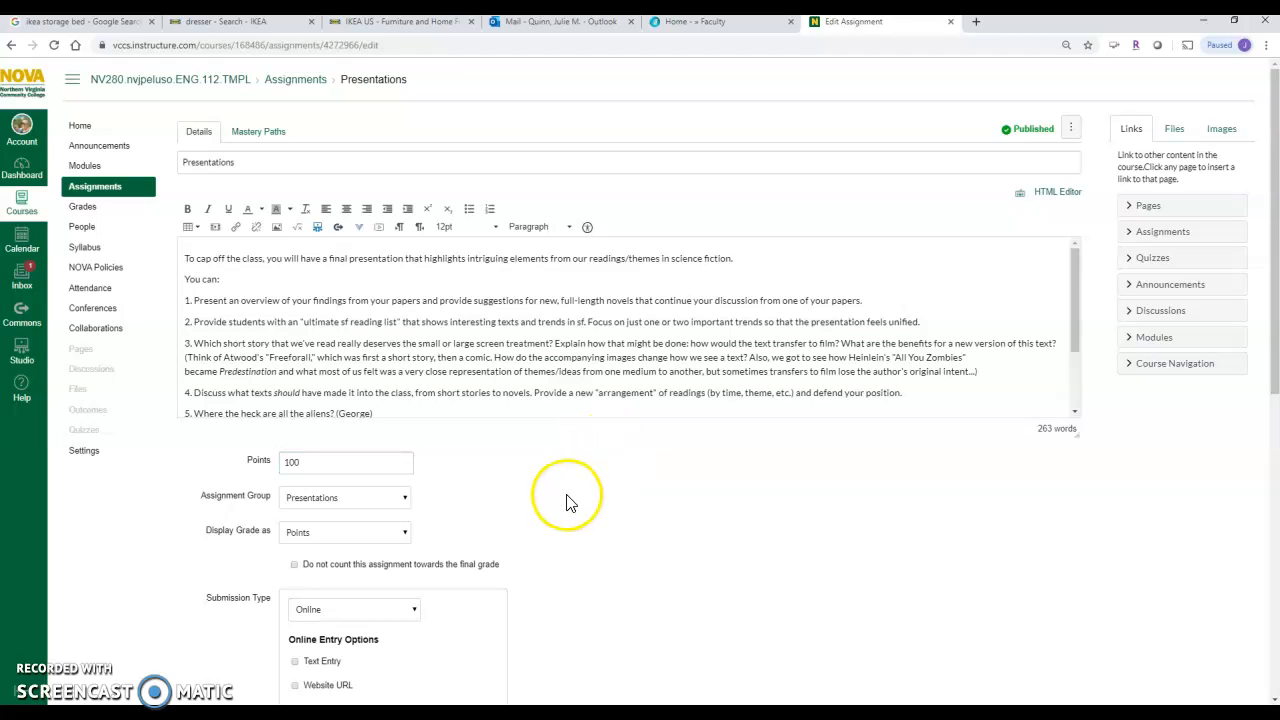
# Display the Presentations assignment's grade as a percentage and save the assignment.
pyautogui.click(322, 532)
pyautogui.click(331, 558)
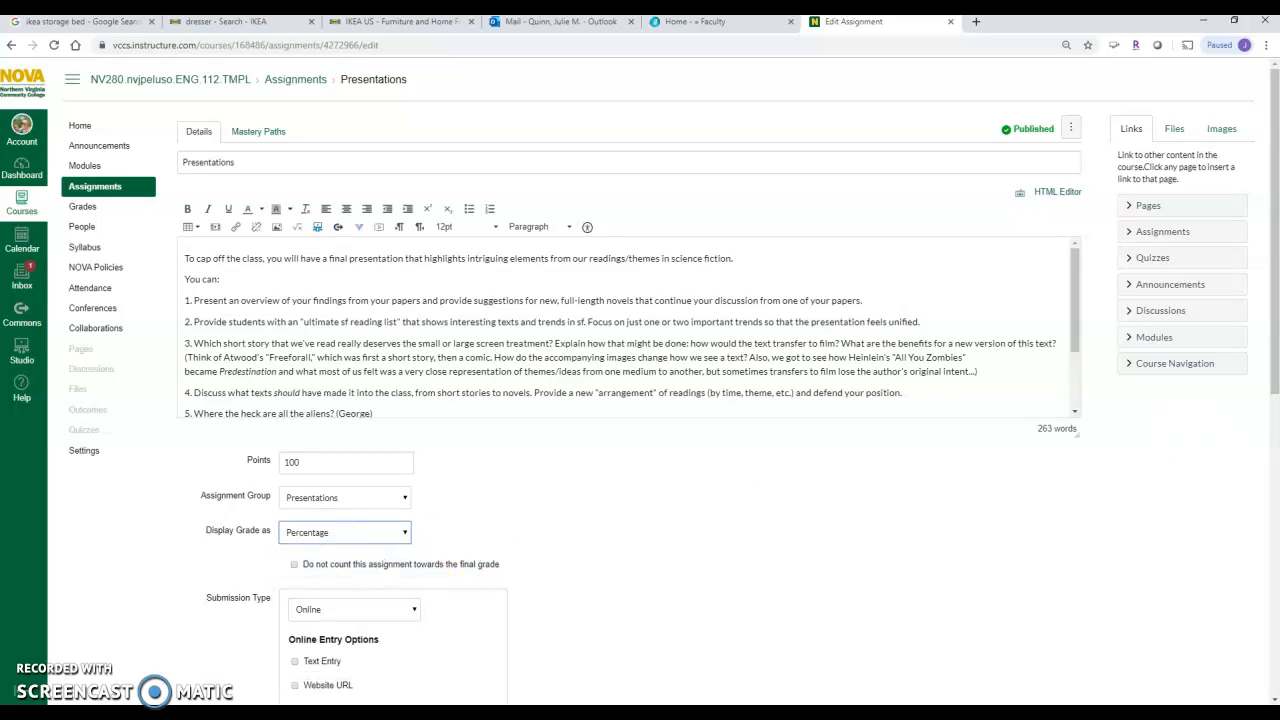
pyautogui.moveTo(1274, 268); pyautogui.dragTo(1274, 400)
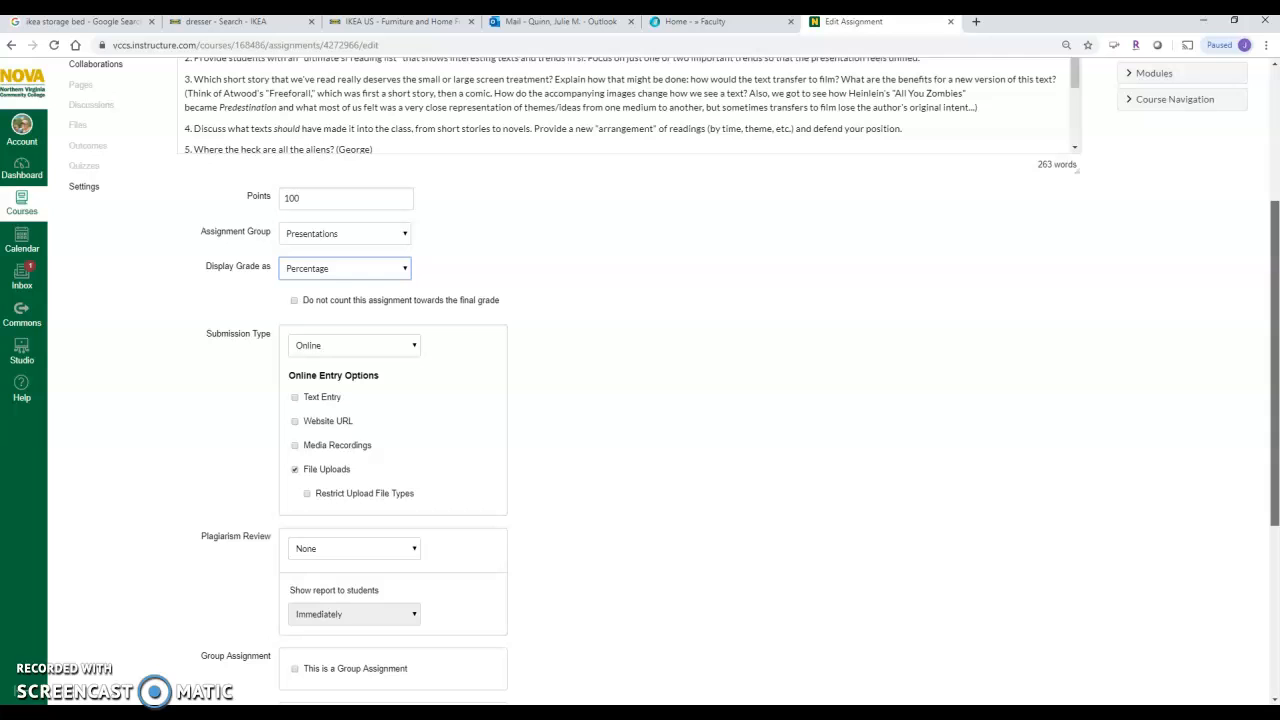
pyautogui.scroll(-3, 1274, 400)
pyautogui.click(1058, 660)
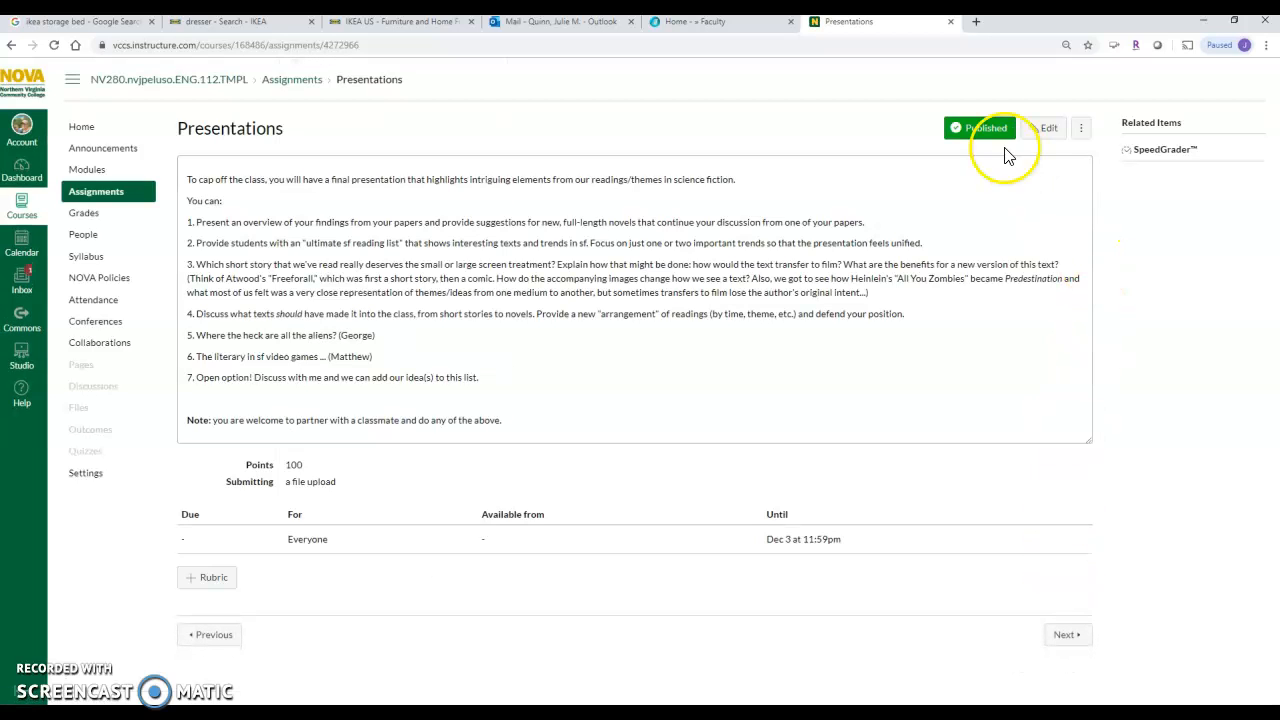
# Return to the course's assignment list, review the assignment group weights for the final grade and save them.
pyautogui.click(104, 196)
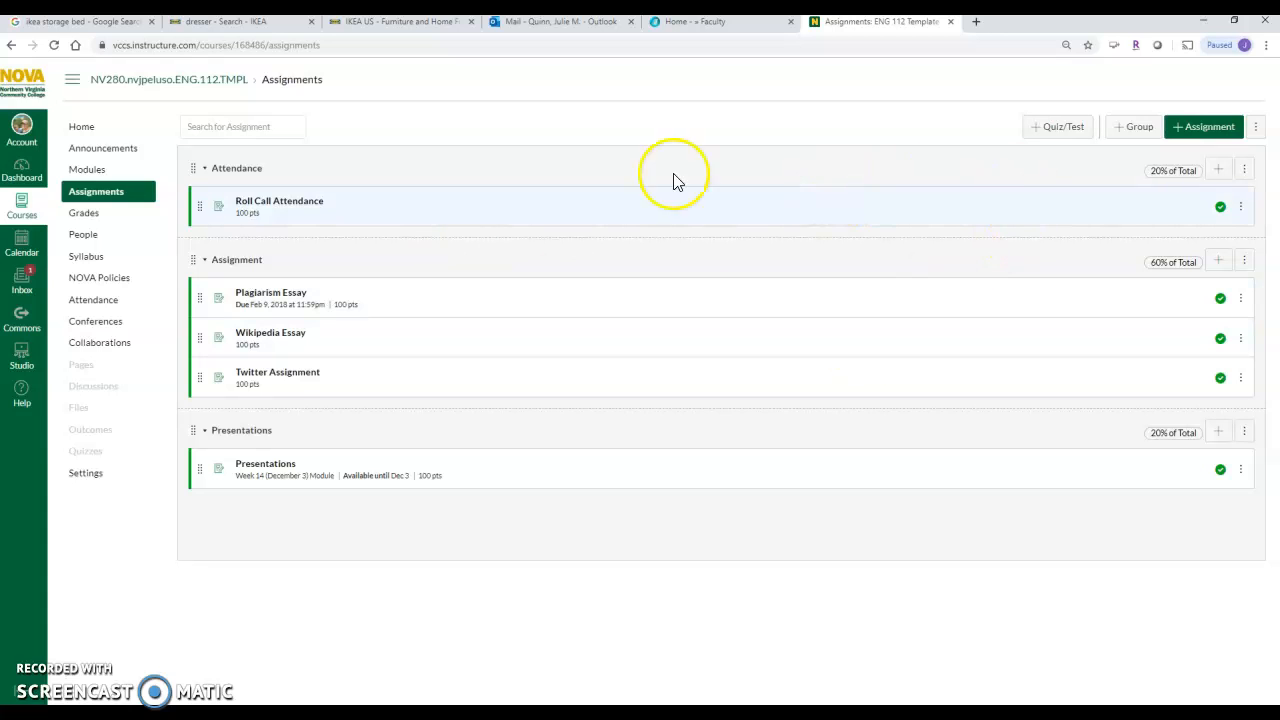
pyautogui.click(1258, 128)
pyautogui.click(1212, 167)
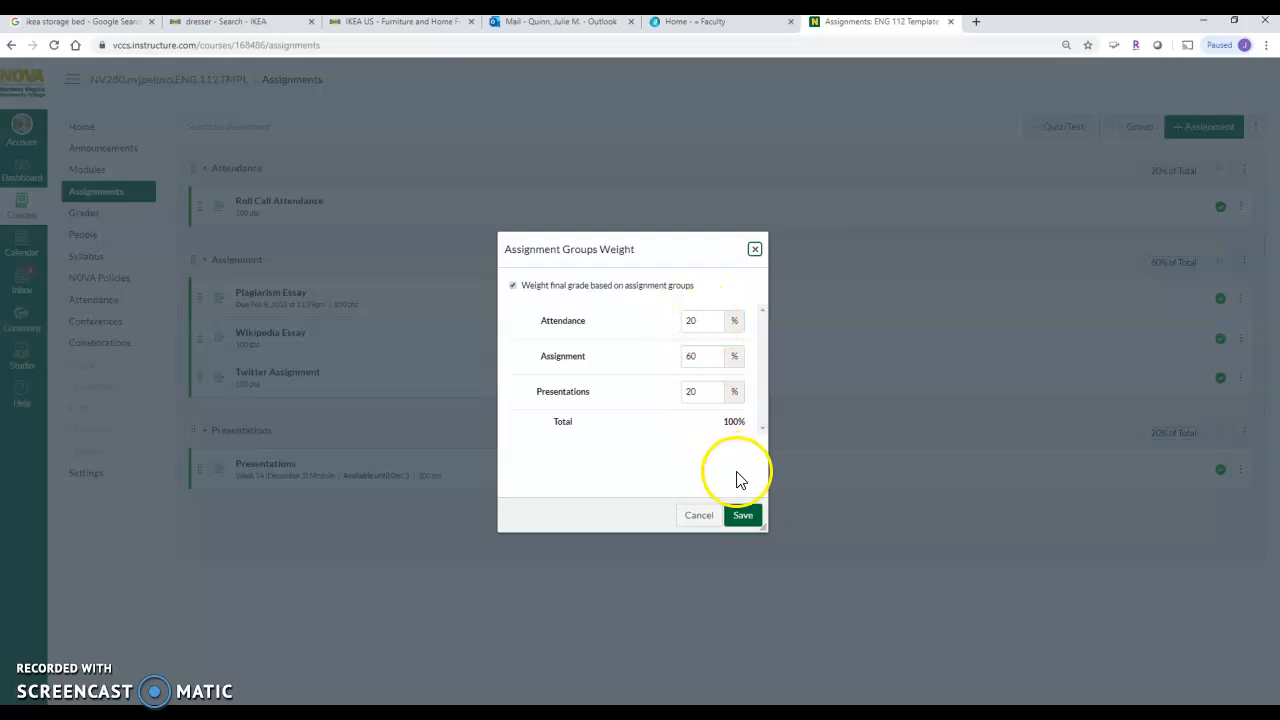
pyautogui.click(742, 515)
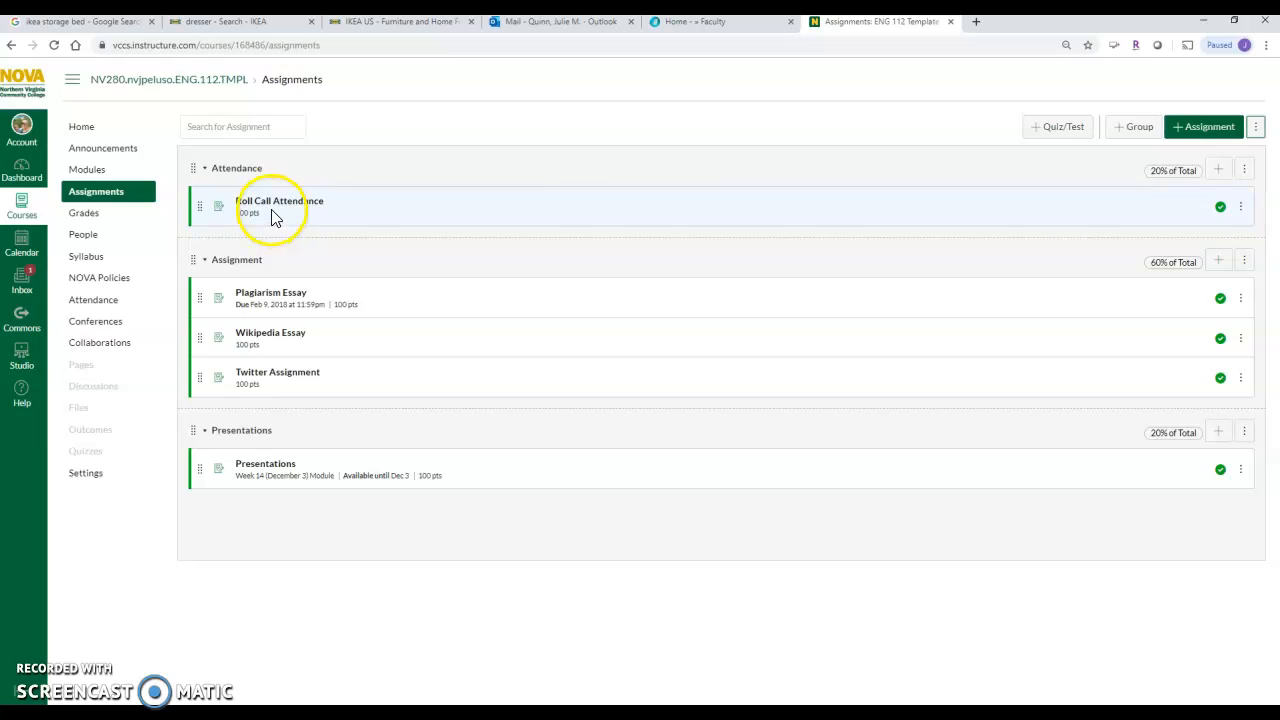
# Examine the Attendance group's weight and dropped-score settings, leaving them as they are.
pyautogui.click(1245, 174)
pyautogui.click(1202, 207)
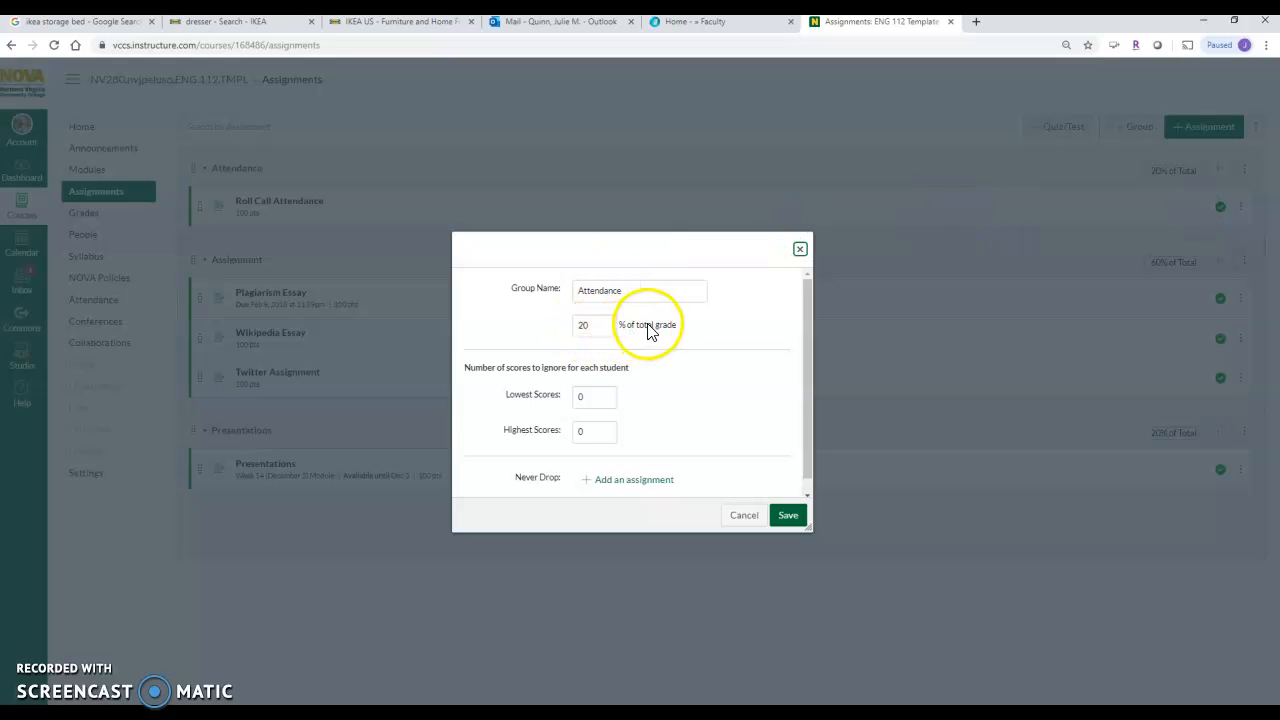
pyautogui.click(592, 394)
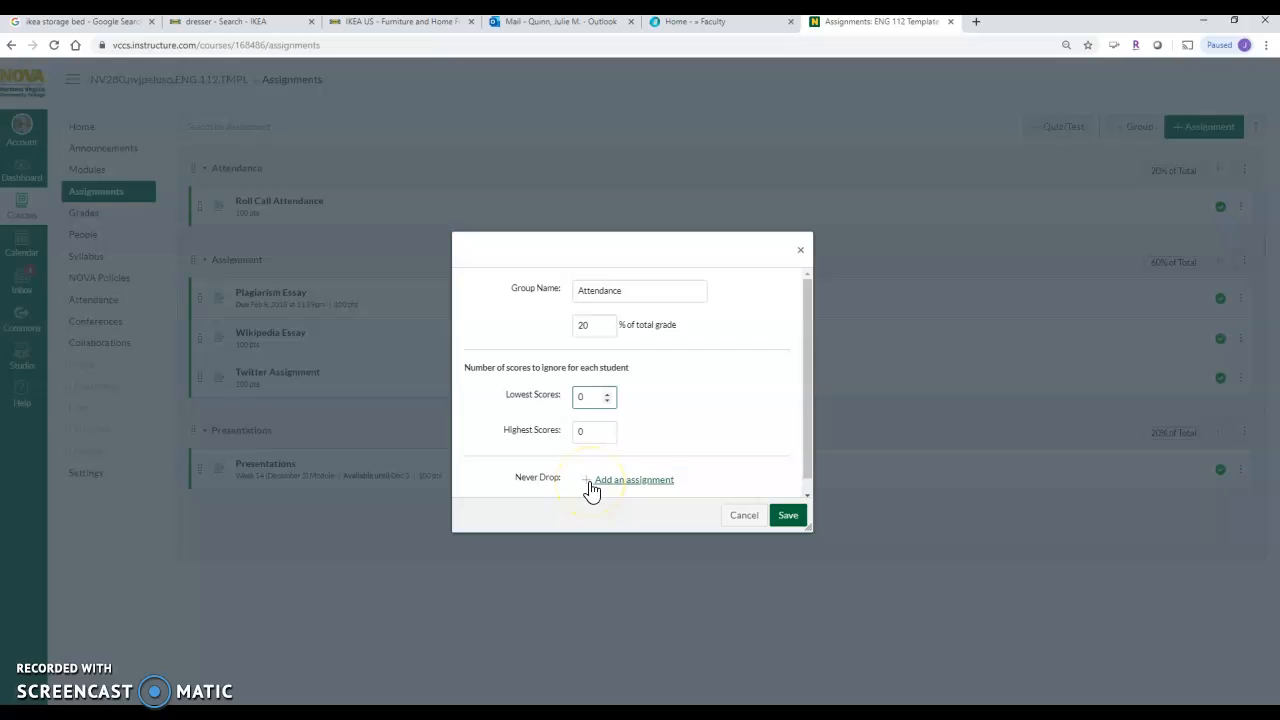
pyautogui.click(743, 516)
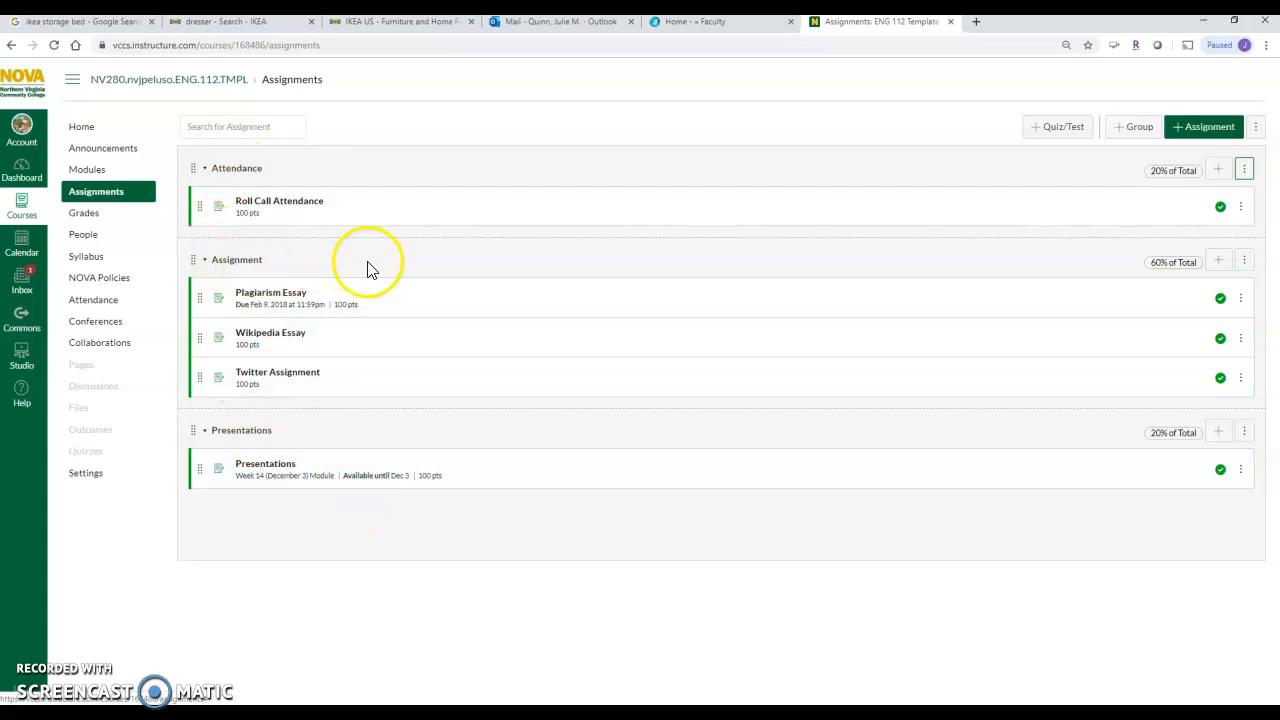
# Add an assignment named Final Exam worth 100 points to the Assignment group.
pyautogui.click(1218, 261)
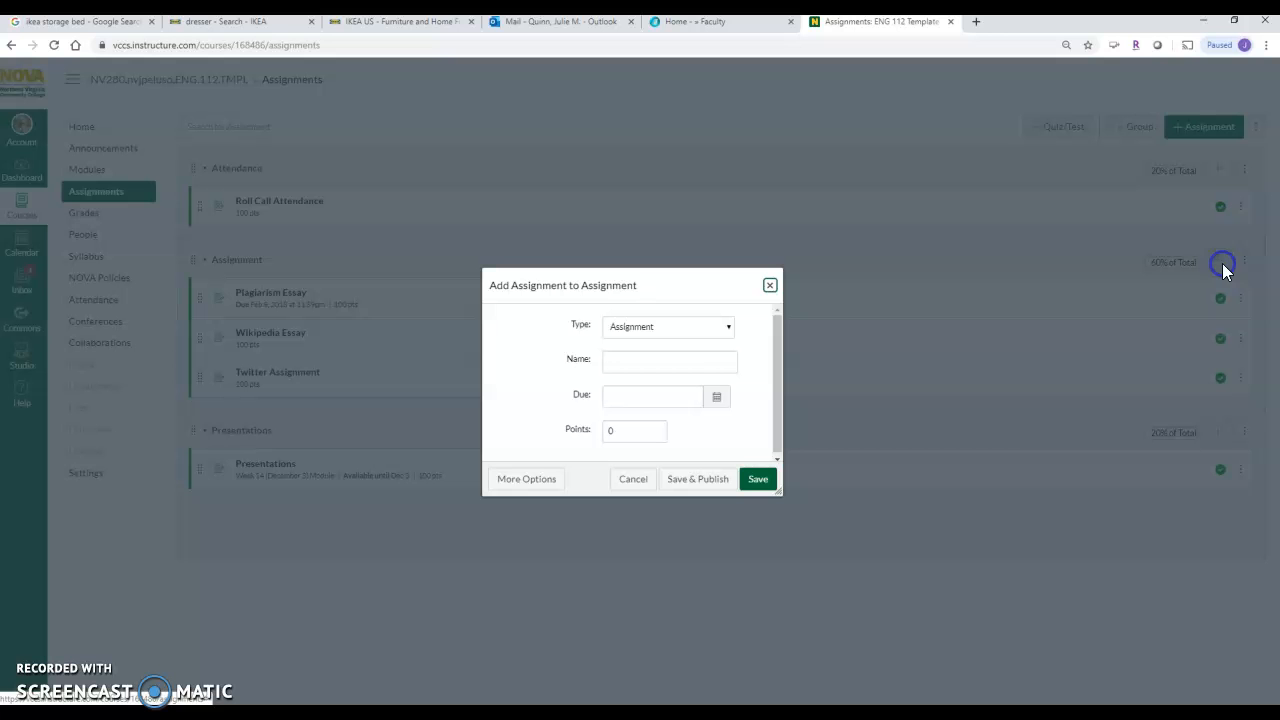
pyautogui.click(711, 360)
pyautogui.write('Final Exam')
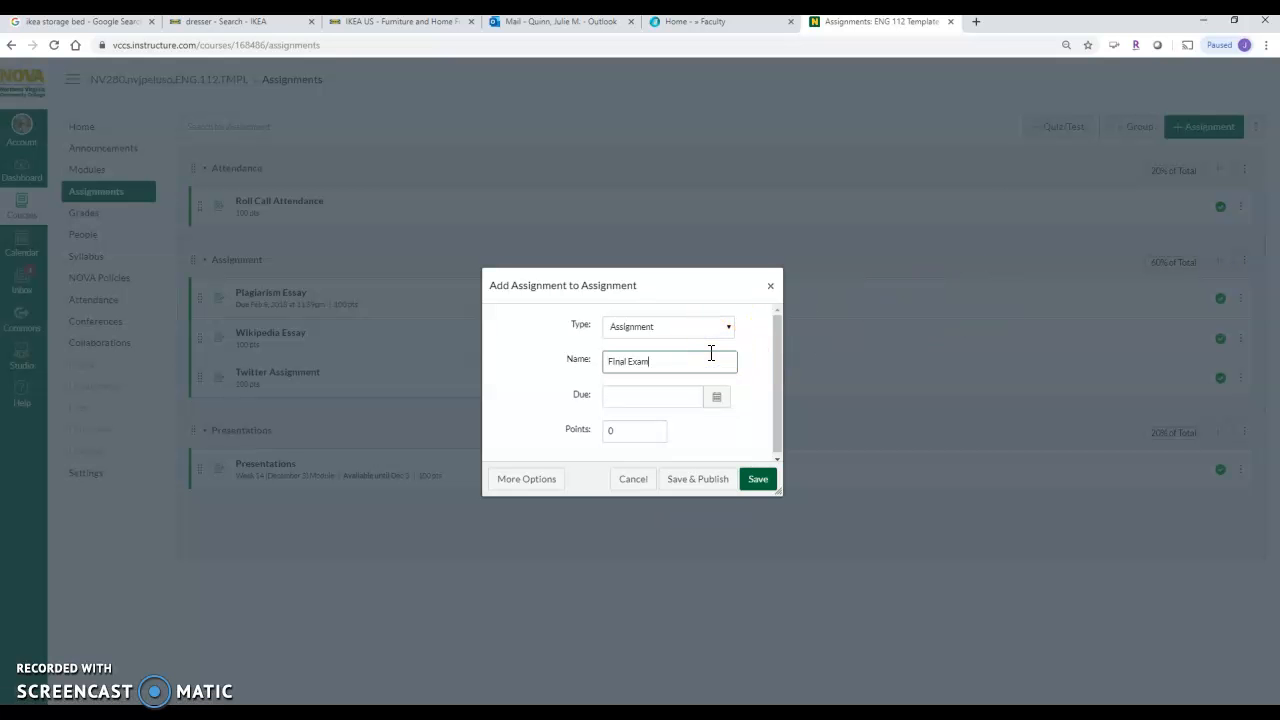
pyautogui.moveTo(636, 431); pyautogui.dragTo(566, 431)
pyautogui.click(760, 478)
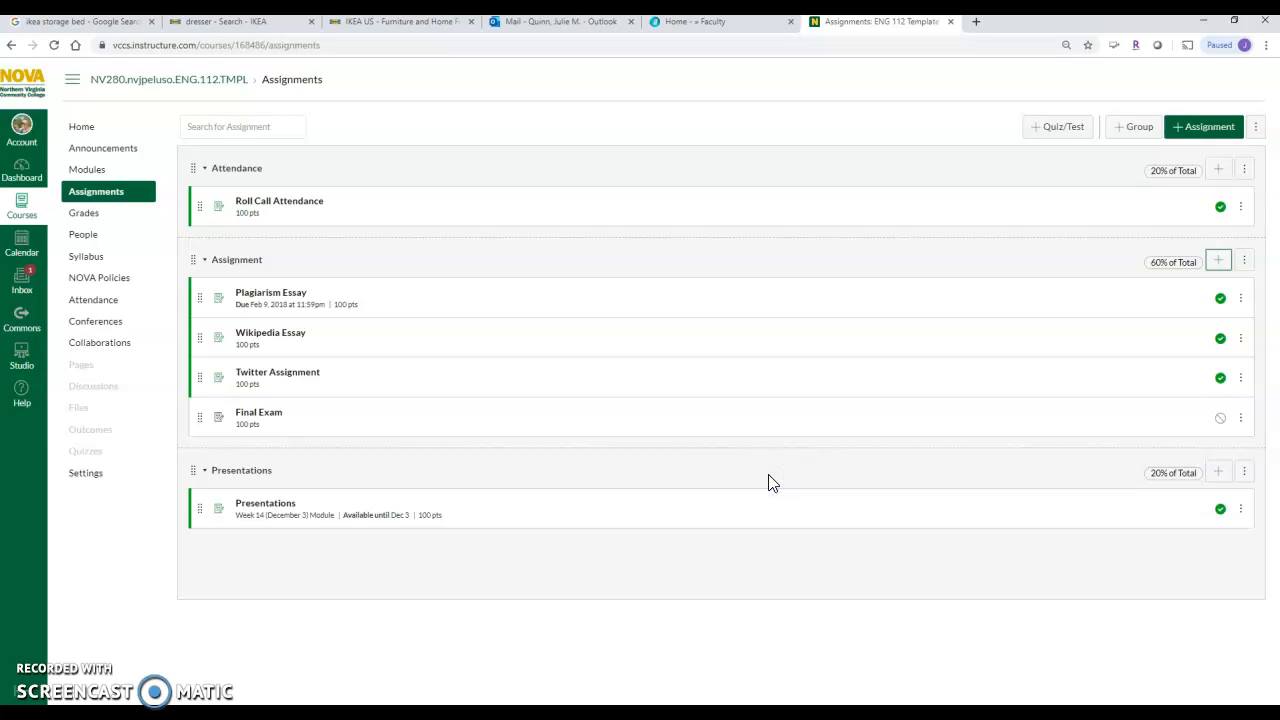
# Publish the Final Exam and move it below the Presentations assignment in the Presentations group.
pyautogui.click(1220, 418)
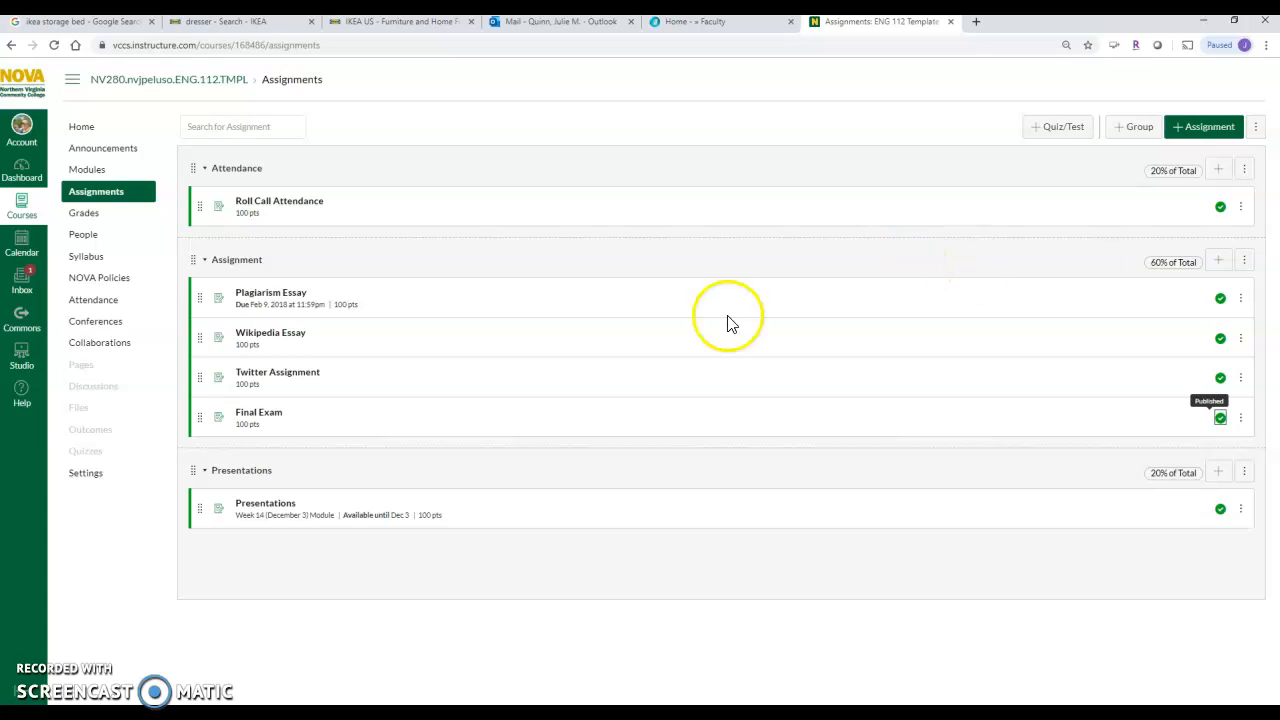
pyautogui.moveTo(200, 424); pyautogui.dragTo(200, 522)
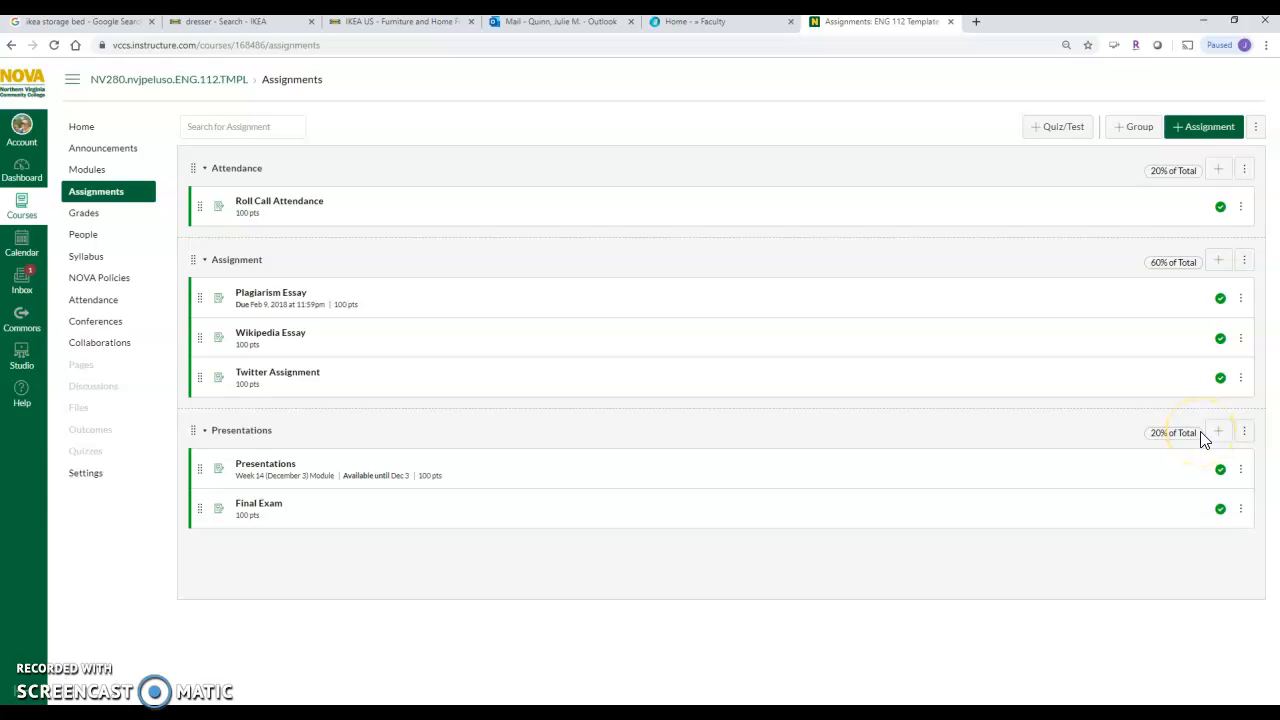
# Open the course gradebook and enter 85 as the test student's Roll Call Attendance grade.
pyautogui.click(85, 218)
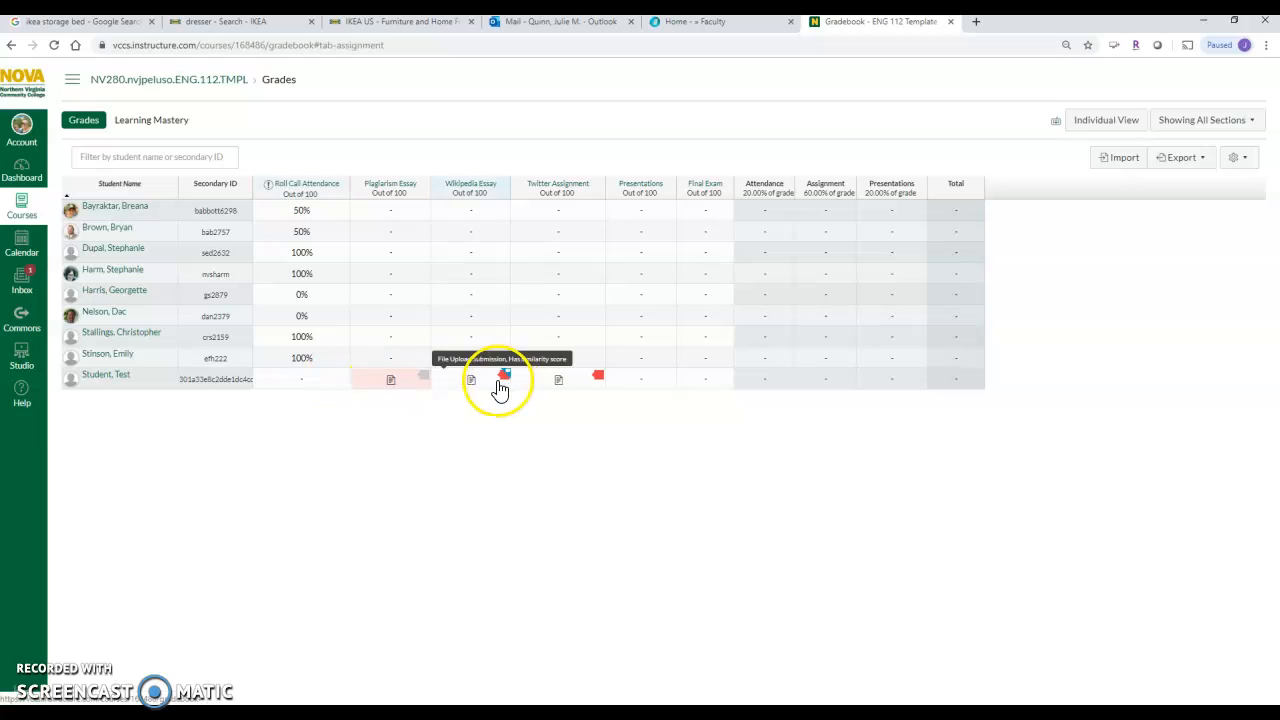
pyautogui.click(322, 382)
pyautogui.write('85')
pyautogui.press('Return')
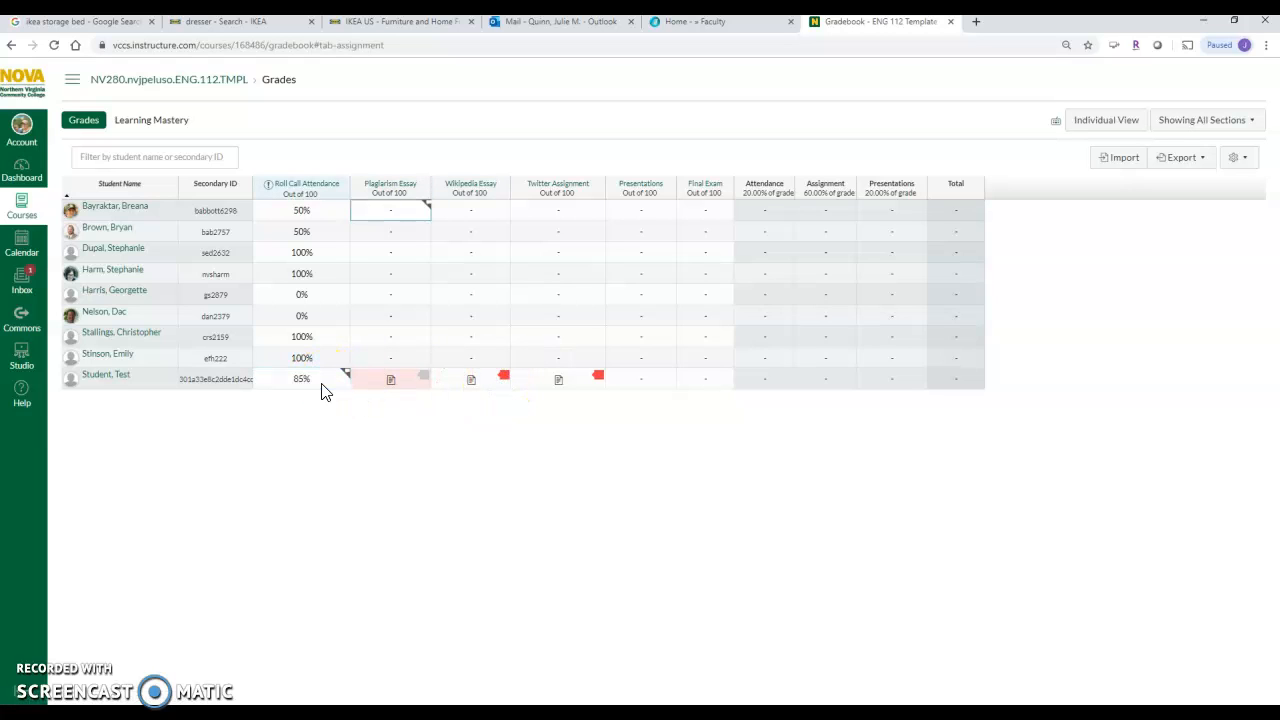
# Grade the test student's Plagiarism Essay submission with 75 in its submission details.
pyautogui.click(390, 383)
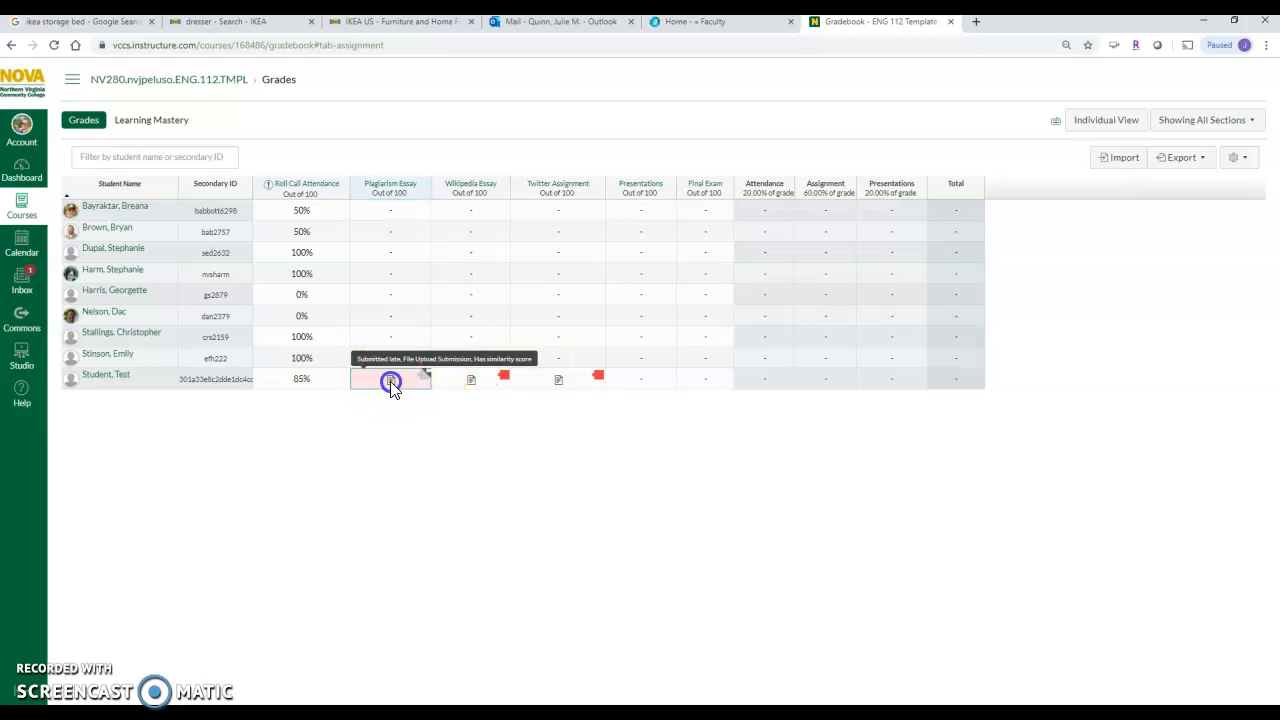
pyautogui.click(418, 385)
pyautogui.click(500, 321)
pyautogui.write('75')
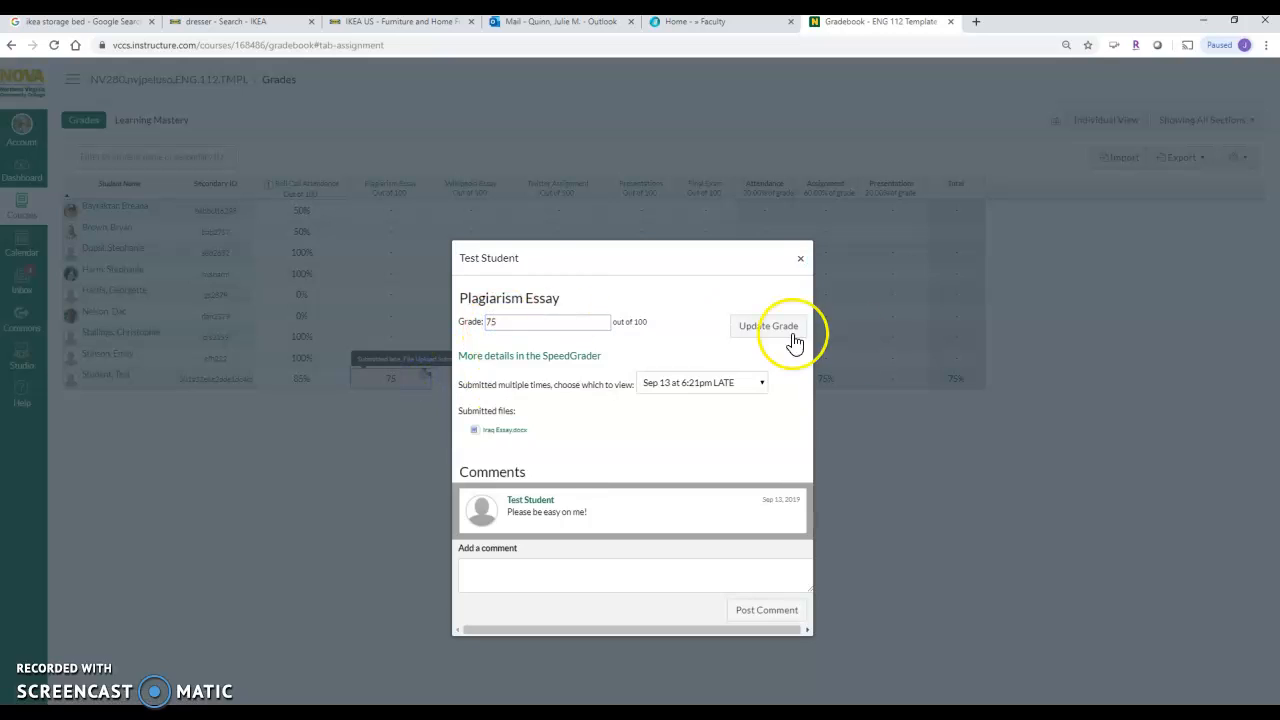
pyautogui.click(785, 330)
# Give the test student's Wikipedia Essay submission a grade of 92 in its submission details.
pyautogui.click(502, 388)
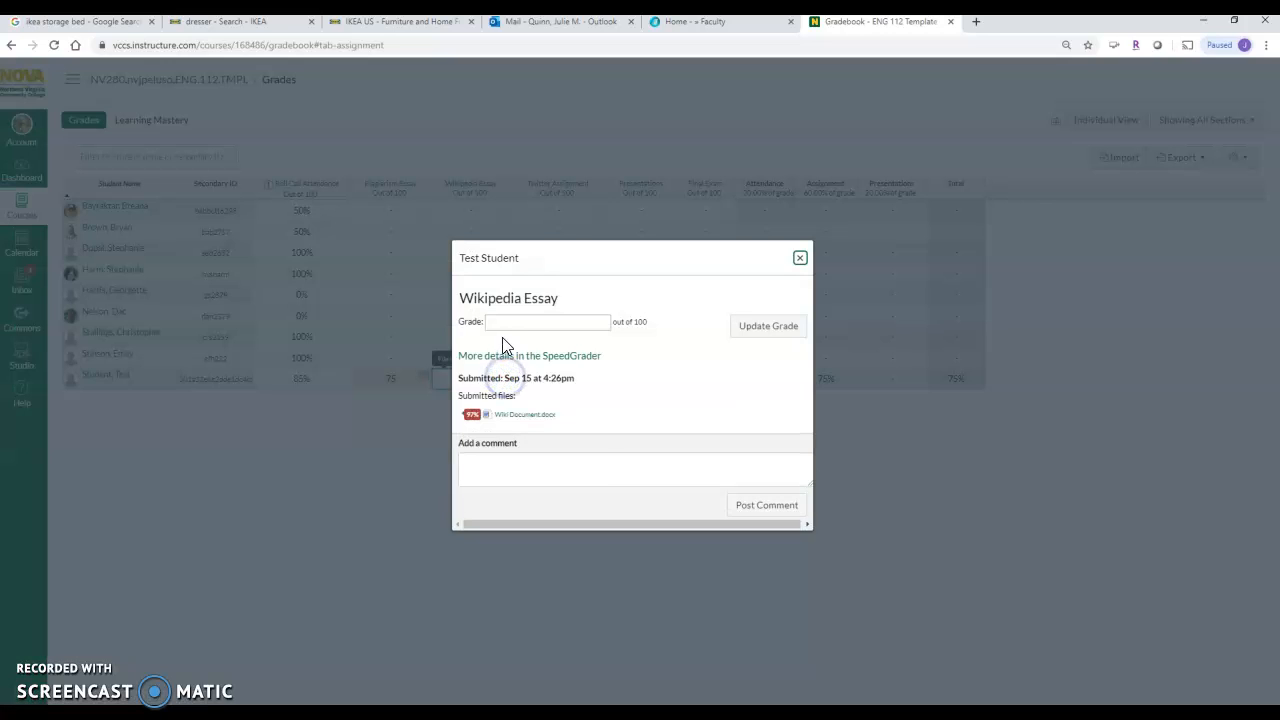
pyautogui.click(502, 322)
pyautogui.write('92')
pyautogui.click(768, 326)
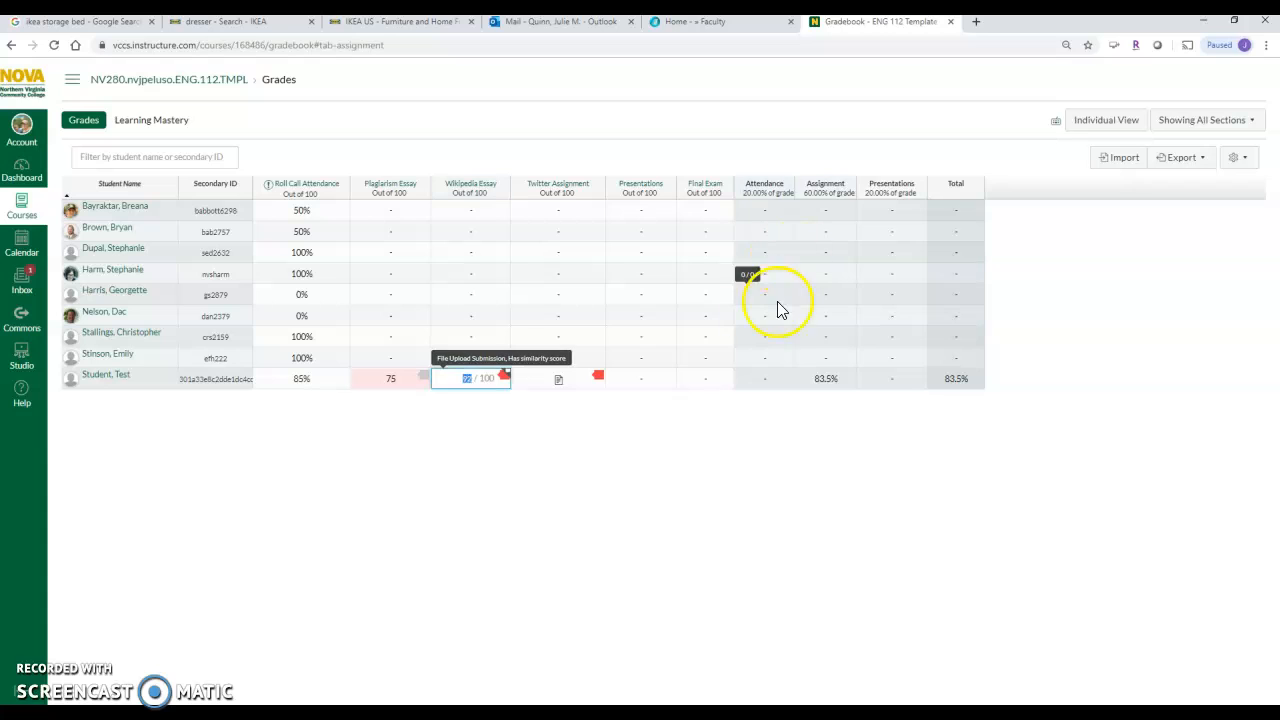
# Enter 45 as the test student's grade for the Twitter Assignment.
pyautogui.click(563, 382)
pyautogui.write('45')
pyautogui.press('Return')
# Enter the test student's grades: 77 for Presentations and 85 for the Final Exam.
pyautogui.click(657, 384)
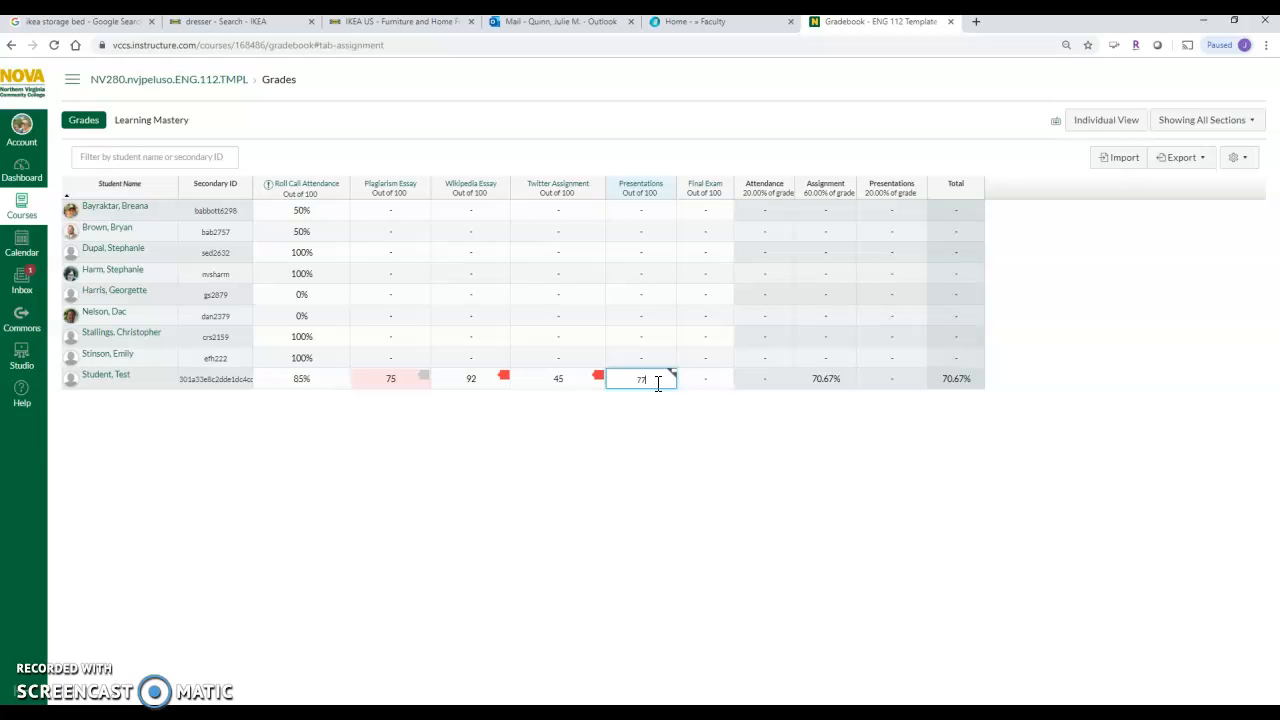
pyautogui.click(699, 380)
pyautogui.click(891, 455)
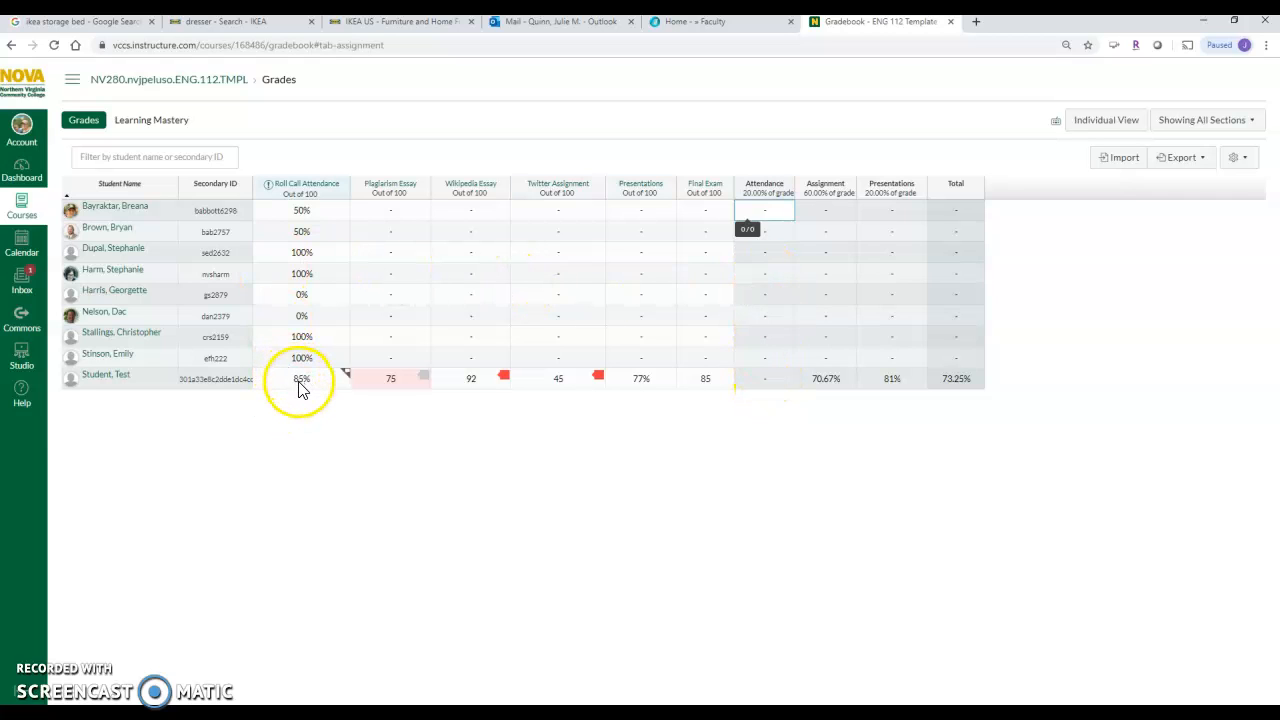
pyautogui.click(343, 193)
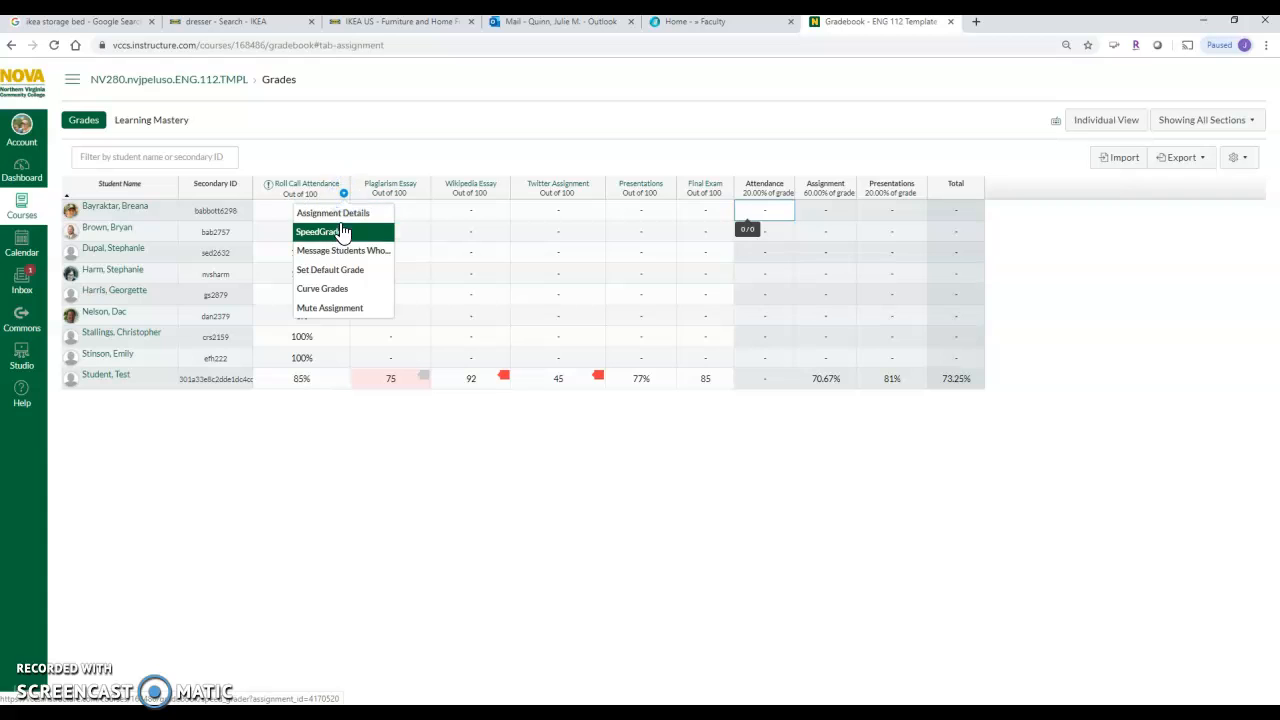
pyautogui.click(427, 120)
# Leave the gradebook and open the Roll Call Attendance assignment's settings for editing from the course's assignment list.
pyautogui.click(117, 83)
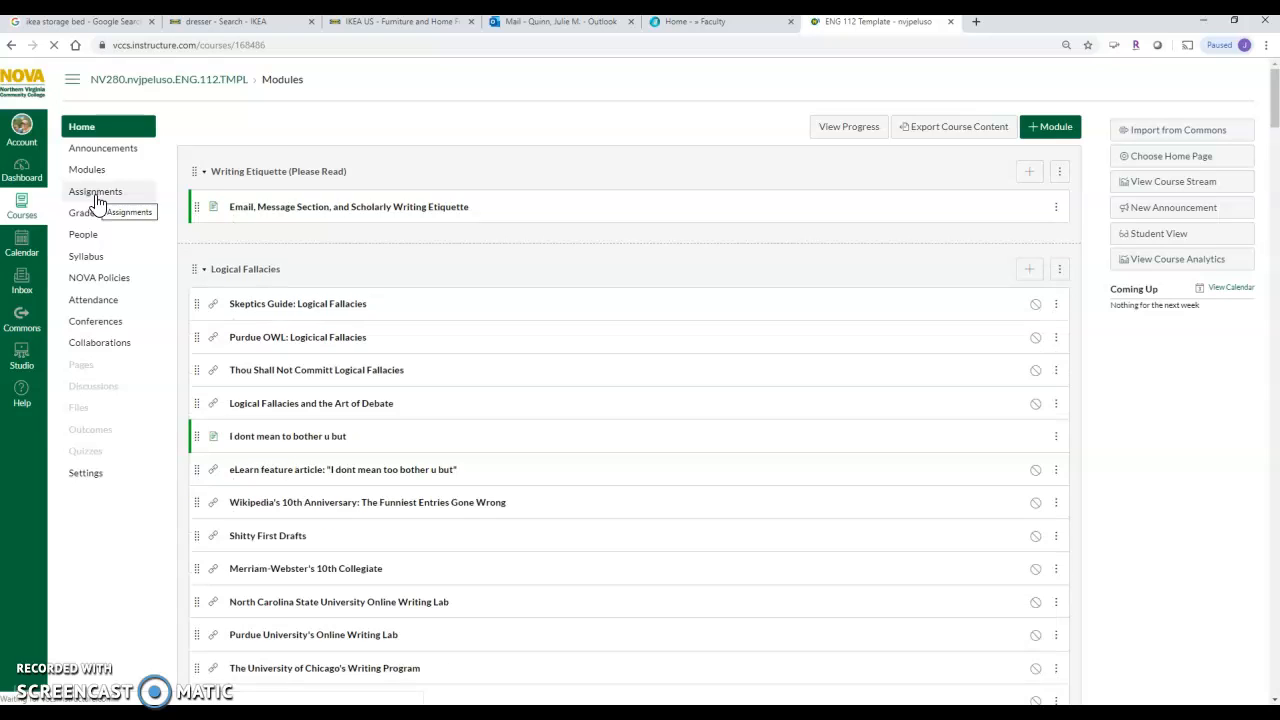
pyautogui.click(96, 196)
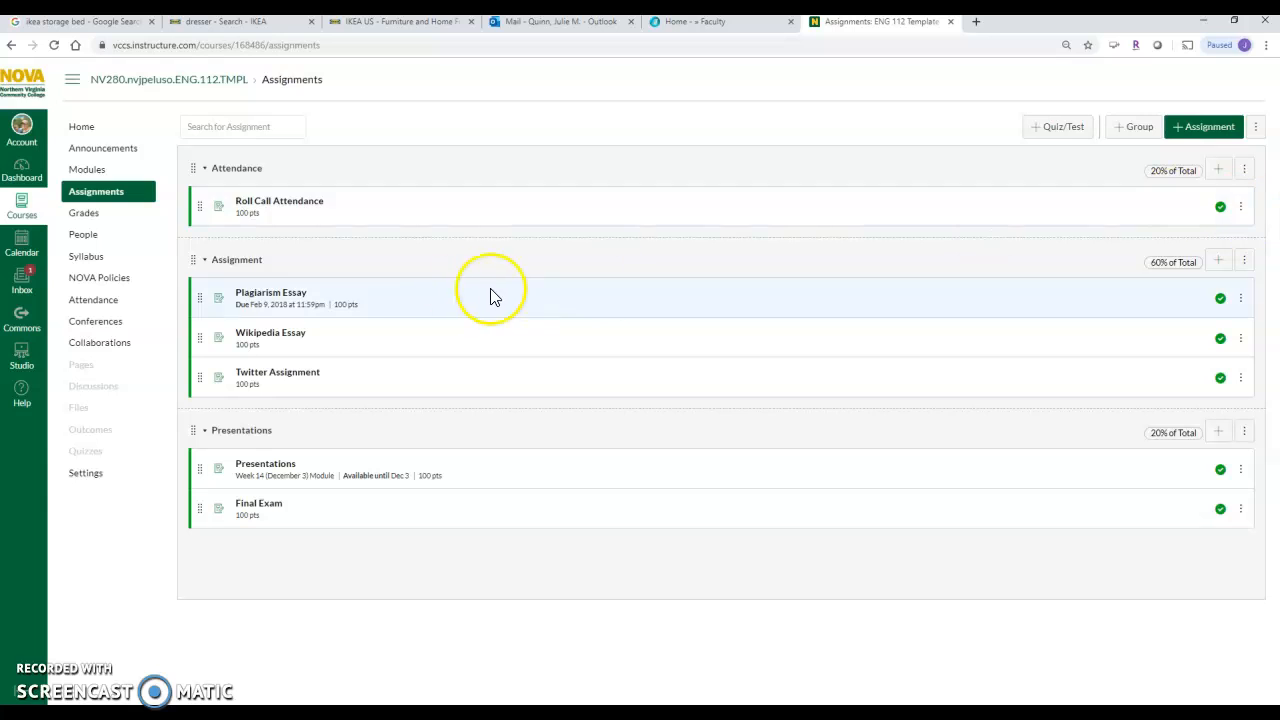
pyautogui.click(298, 205)
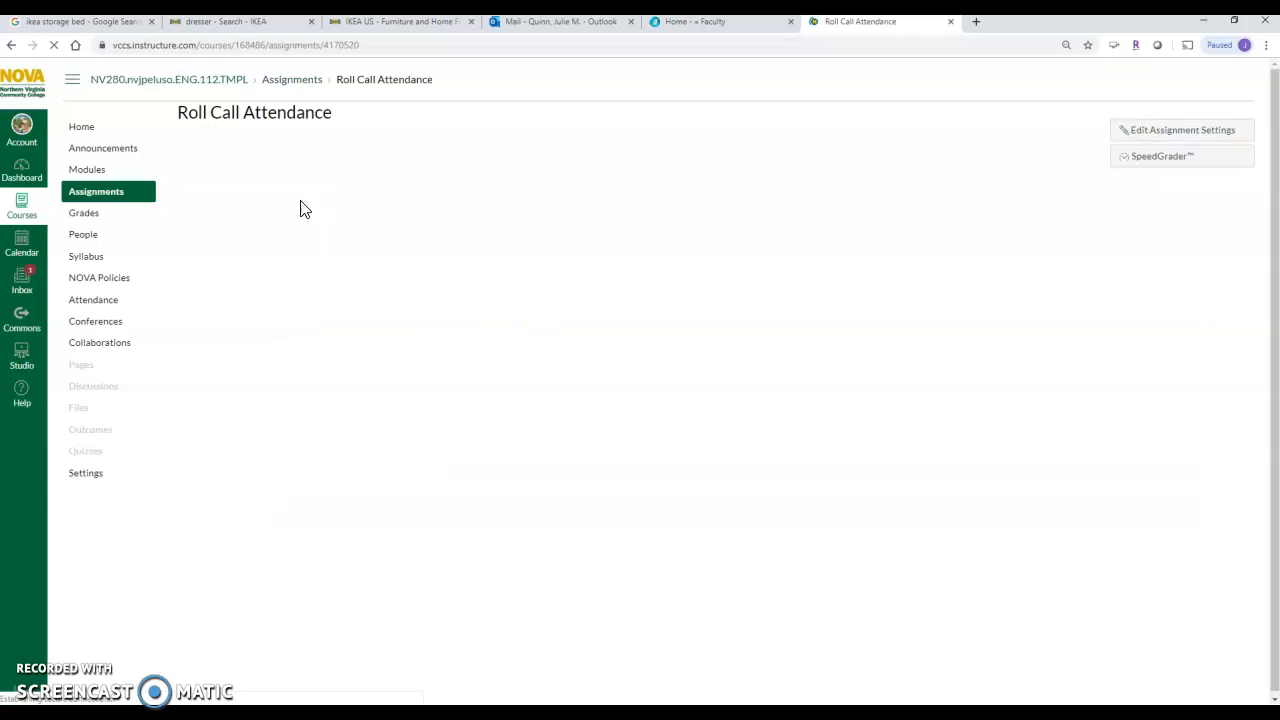
pyautogui.click(1150, 132)
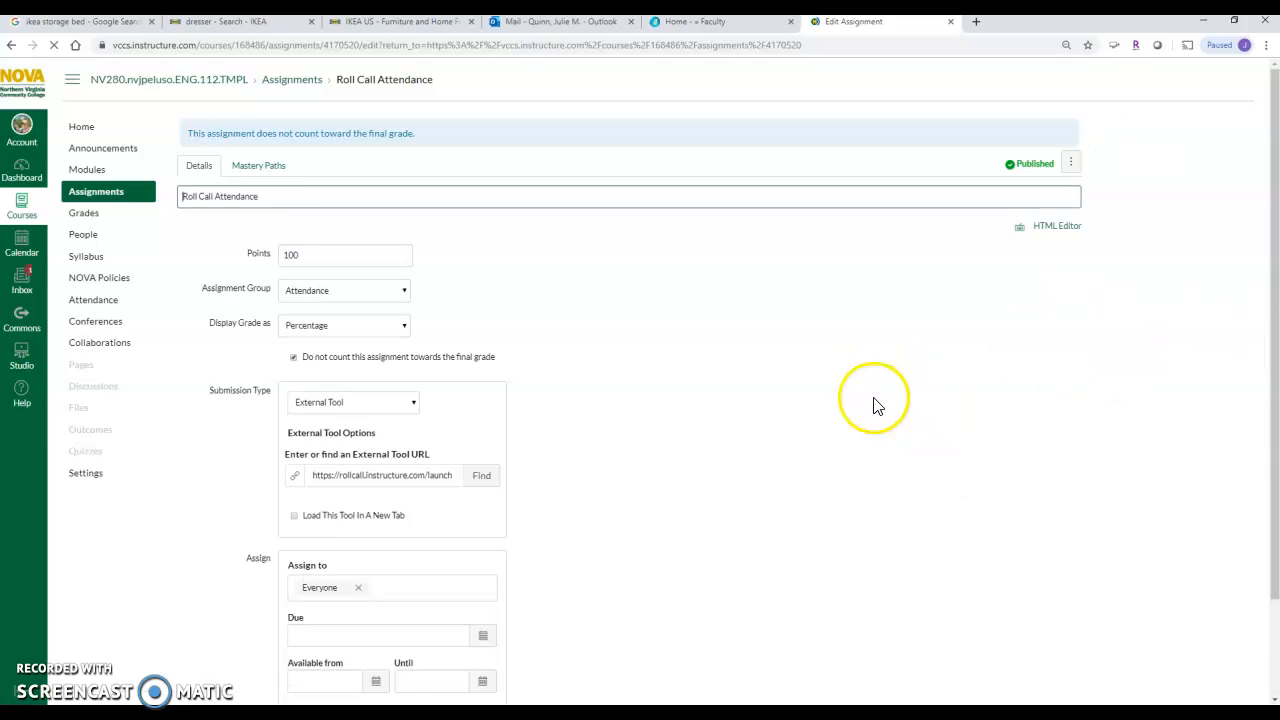
# Make Roll Call Attendance count towards the final grade, save the assignment, and return to the course gradebook.
pyautogui.click(297, 598)
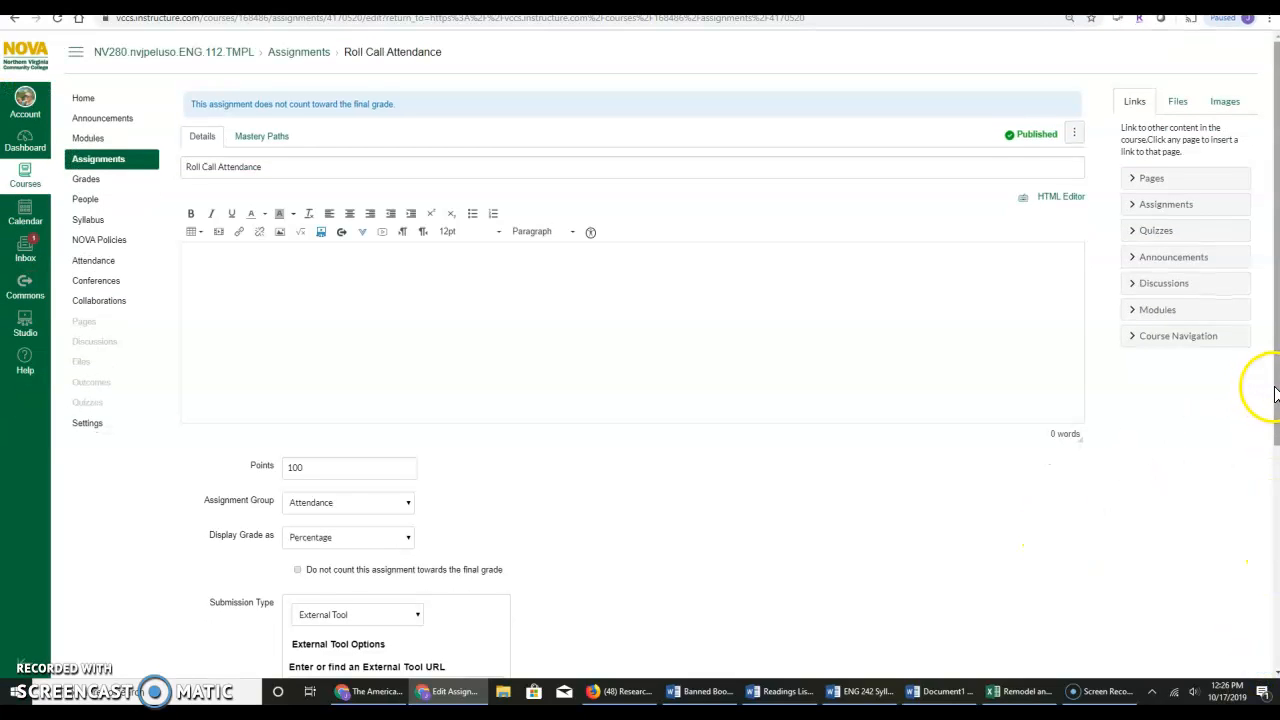
pyautogui.moveTo(1274, 390); pyautogui.dragTo(1268, 608)
pyautogui.click(1055, 632)
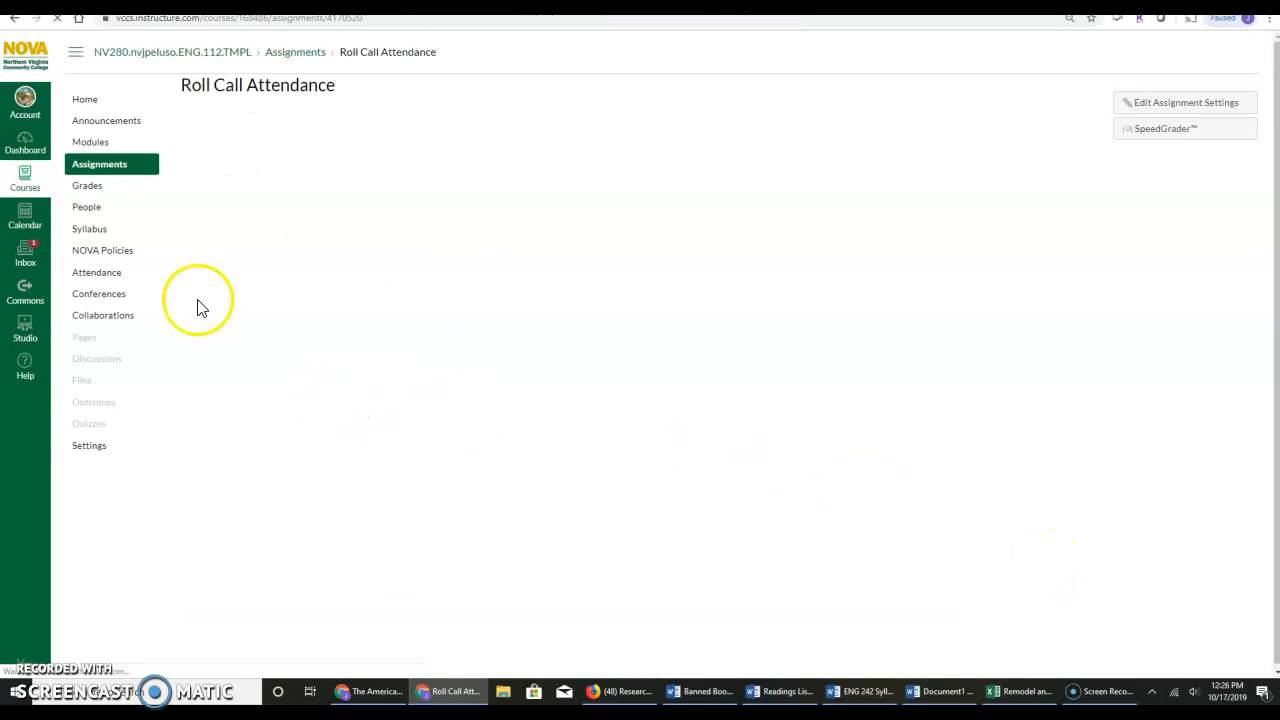
pyautogui.click(93, 195)
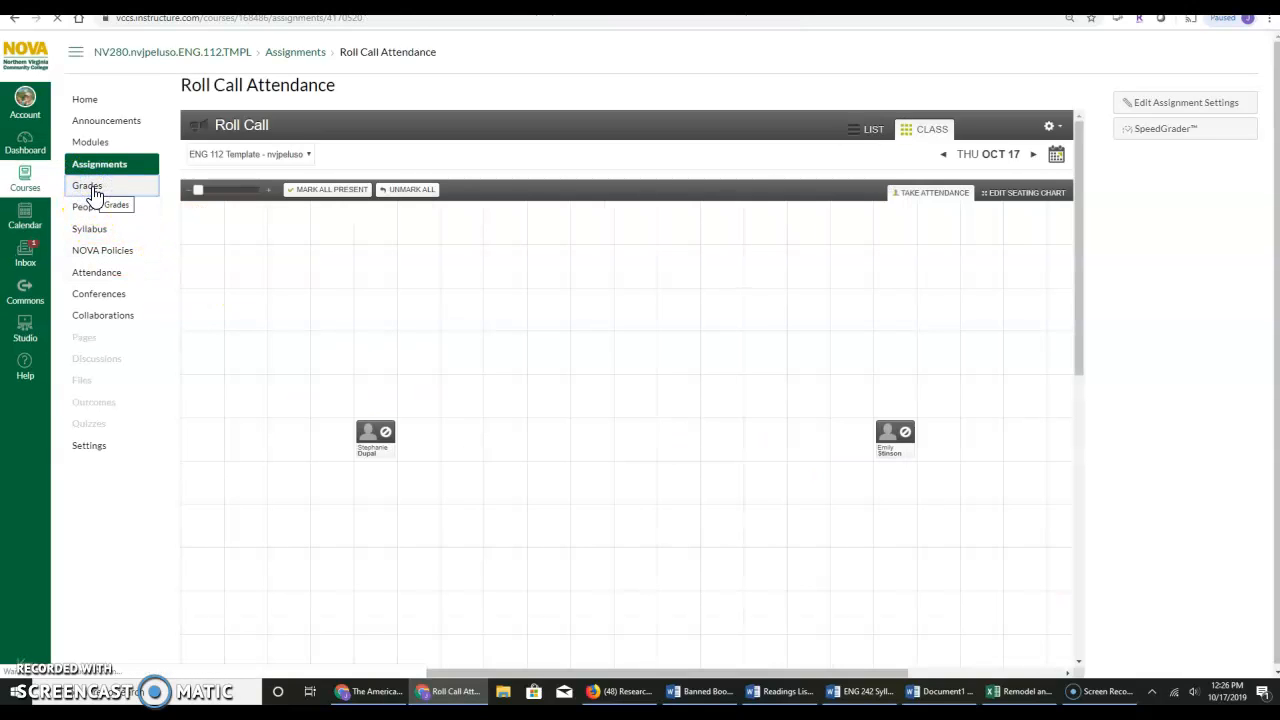